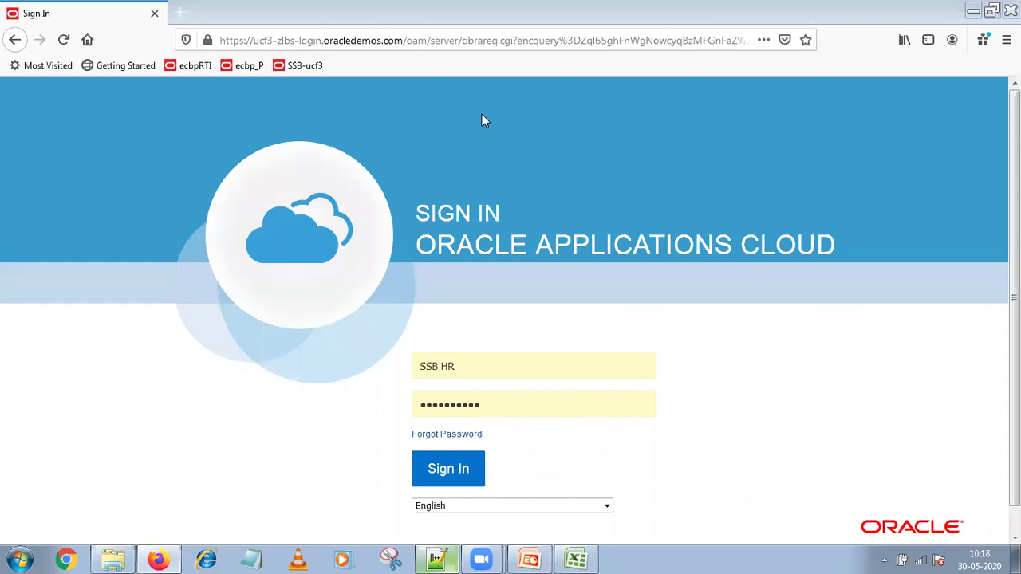
Step: Open the bookmarked Oracle Applications Cloud sign-in page in a new tab, close the old tab, and sign in with the saved credentials
{"action": "left_click", "coordinate": [181, 12]}
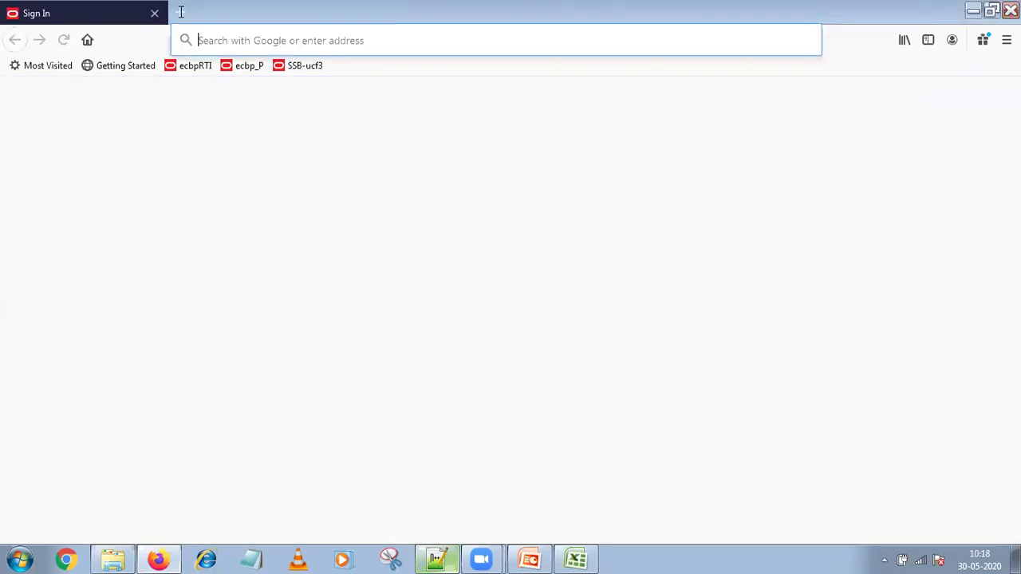
{"action": "left_click", "coordinate": [231, 67]}
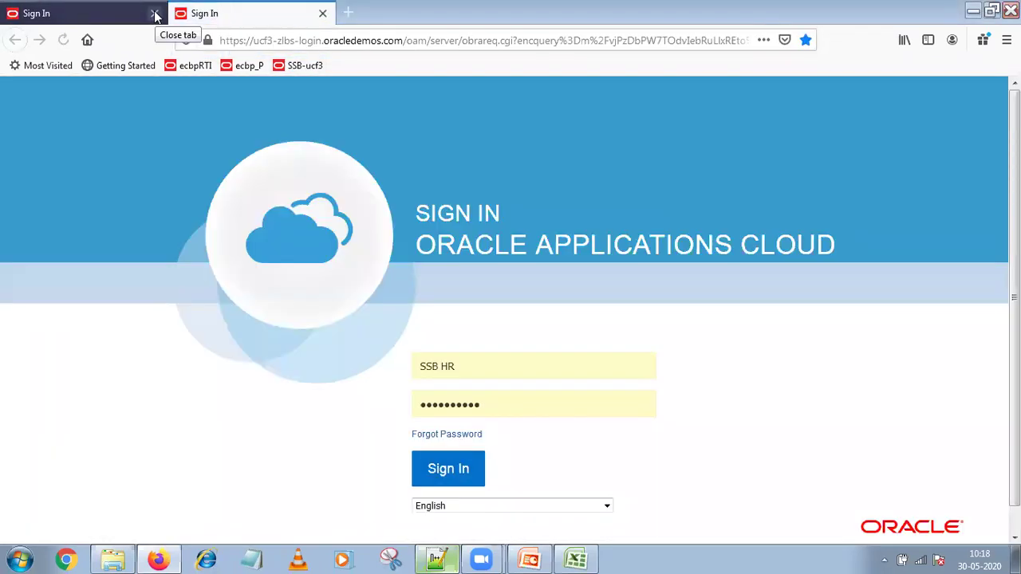
{"action": "left_click", "coordinate": [155, 13]}
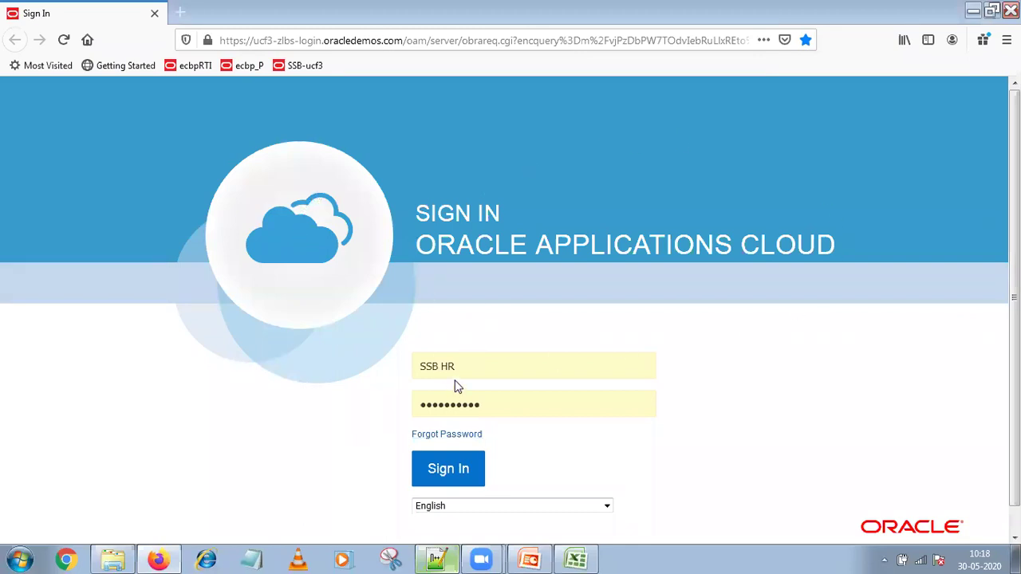
{"action": "left_click", "coordinate": [437, 465]}
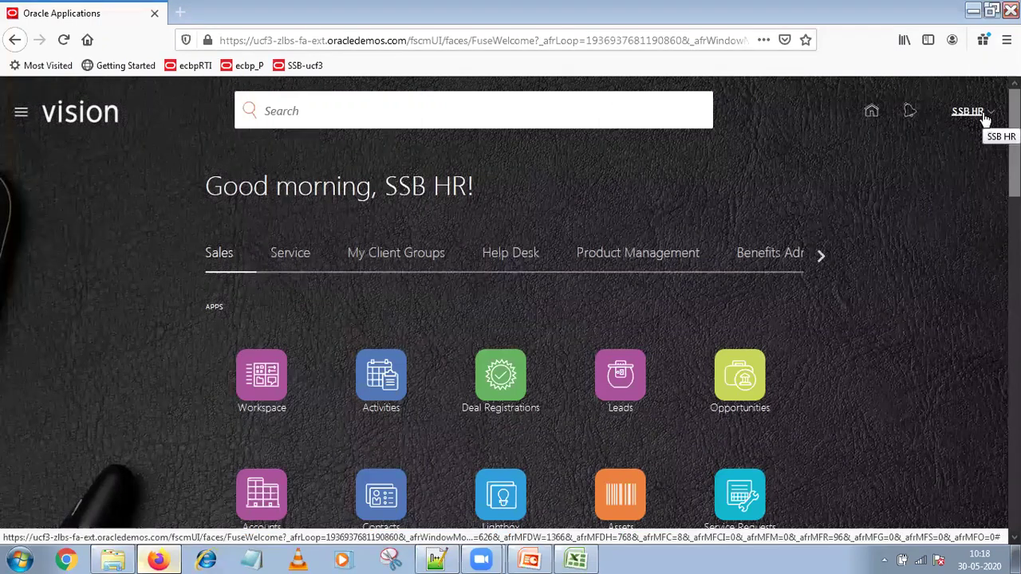
Step: Open the About This Application information from the account's Settings and Actions
{"action": "left_click", "coordinate": [992, 126]}
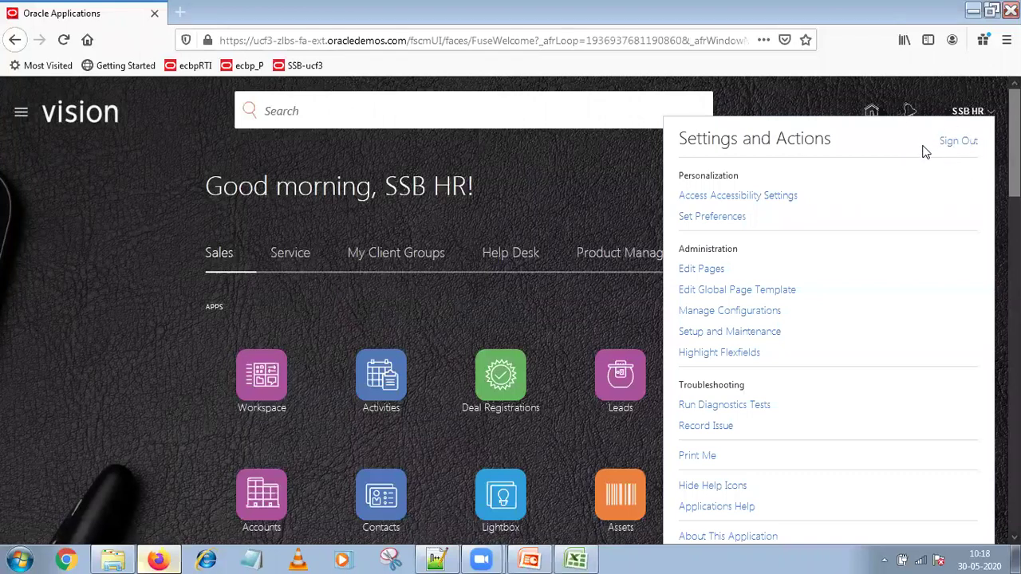
{"action": "left_click", "coordinate": [799, 101]}
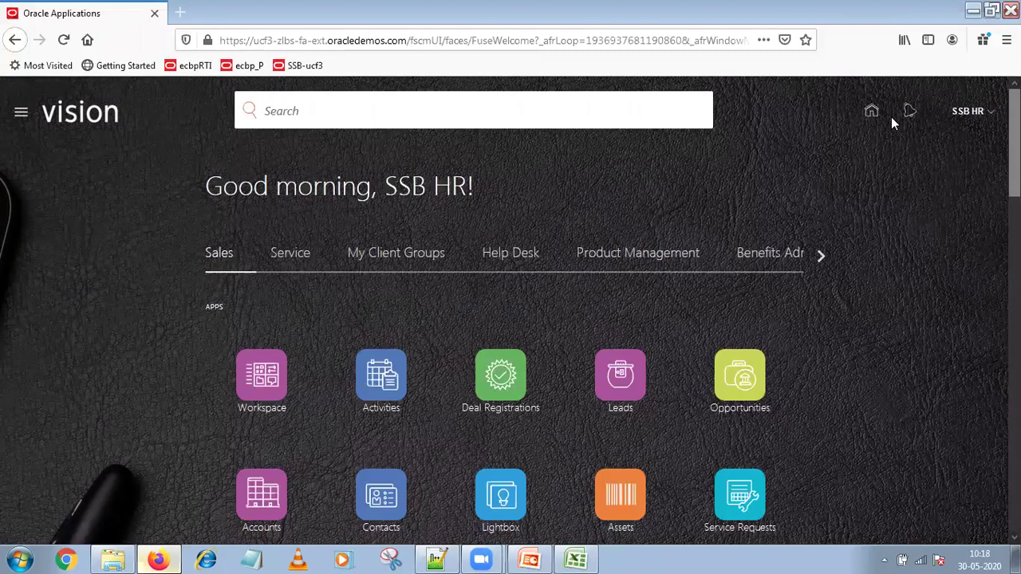
{"action": "left_click", "coordinate": [989, 115]}
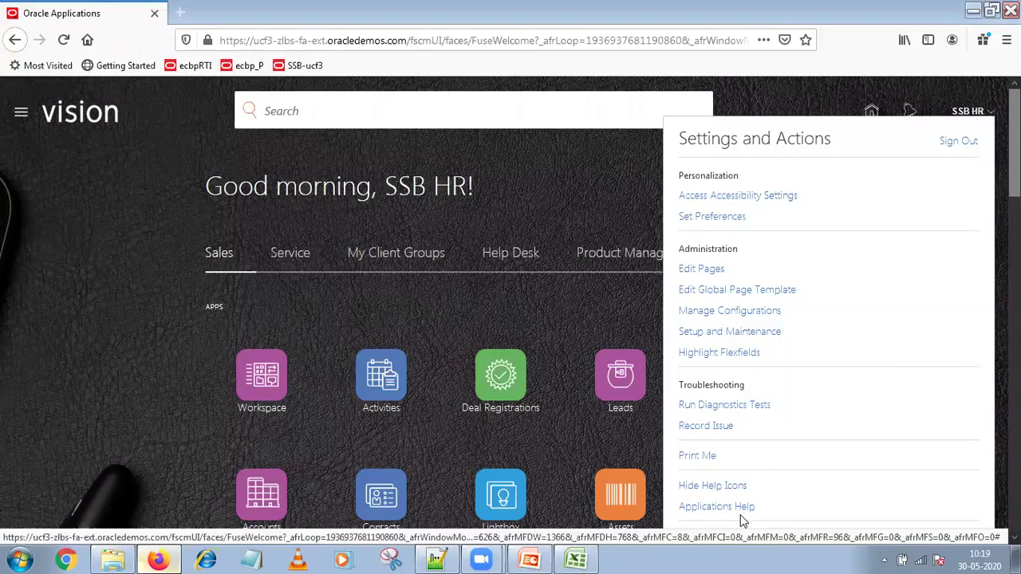
{"action": "scroll", "coordinate": [720, 507], "scroll_direction": "down", "scroll_amount": 2}
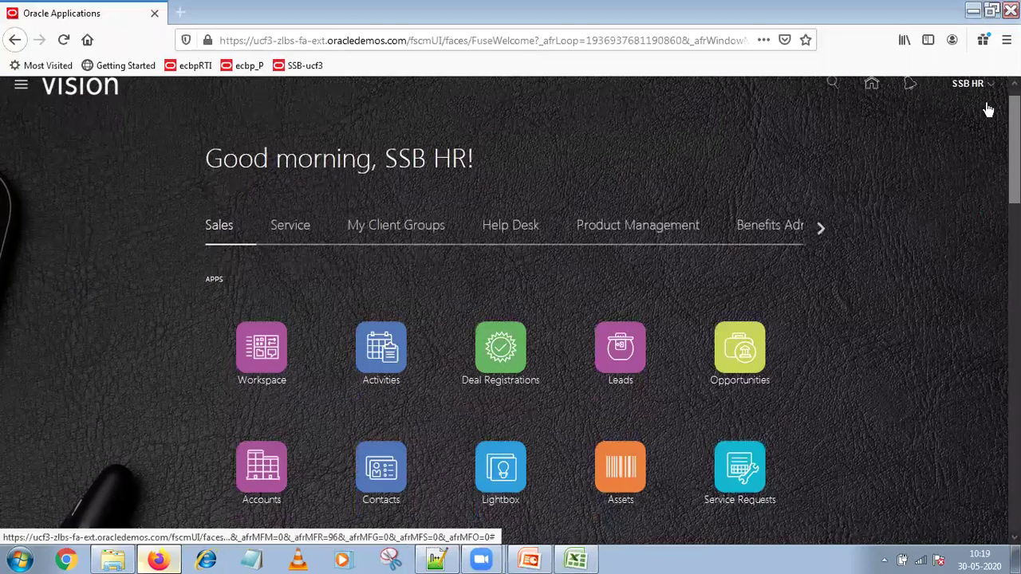
{"action": "left_click", "coordinate": [989, 92]}
{"action": "left_click", "coordinate": [713, 508]}
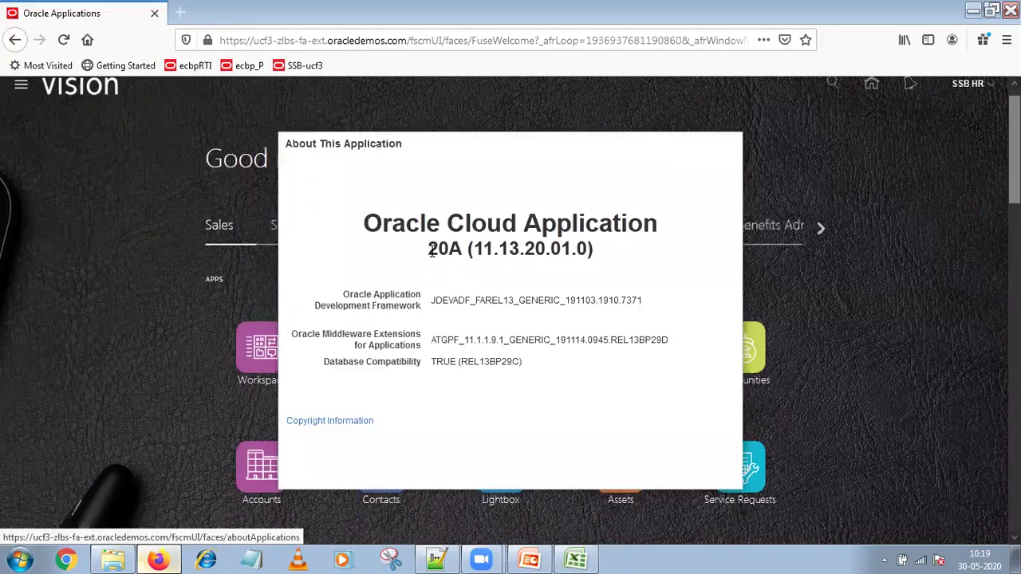
Step: Highlight the 20A update name and the release part of the version number, and close the application information
{"action": "double_click", "coordinate": [441, 249]}
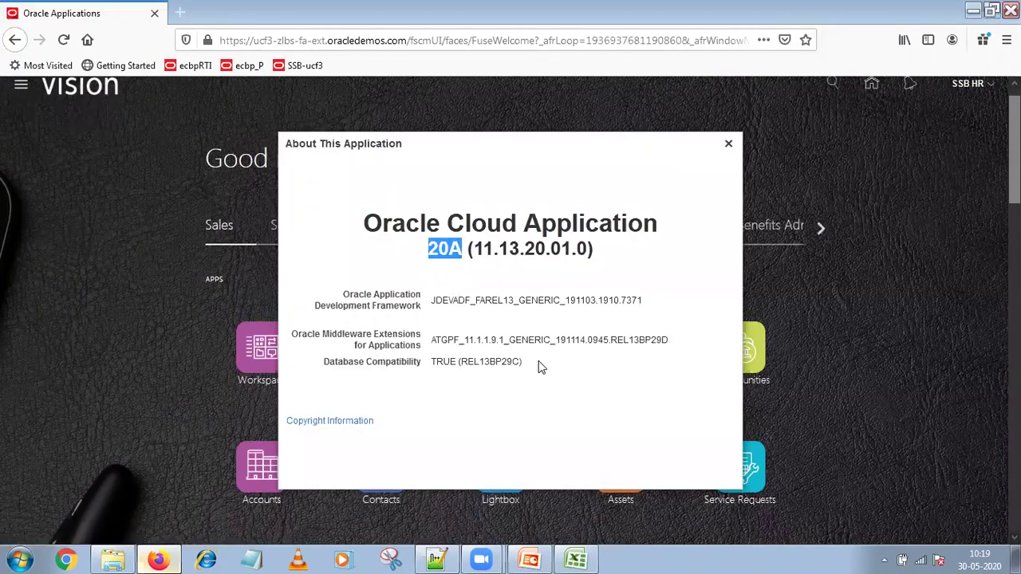
{"action": "left_click_drag", "start_coordinate": [499, 249], "coordinate": [518, 251]}
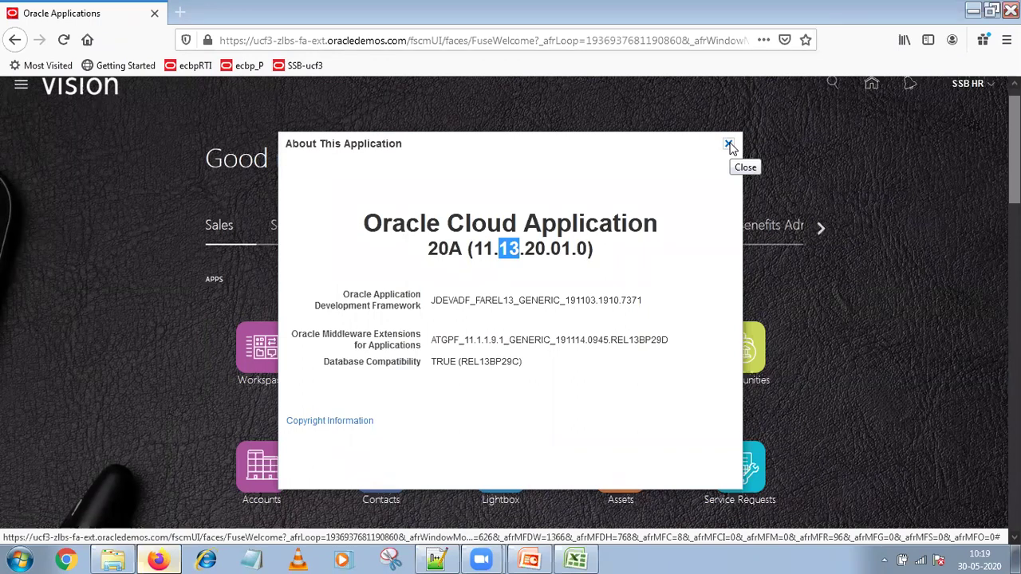
{"action": "left_click_drag", "start_coordinate": [428, 249], "coordinate": [460, 249]}
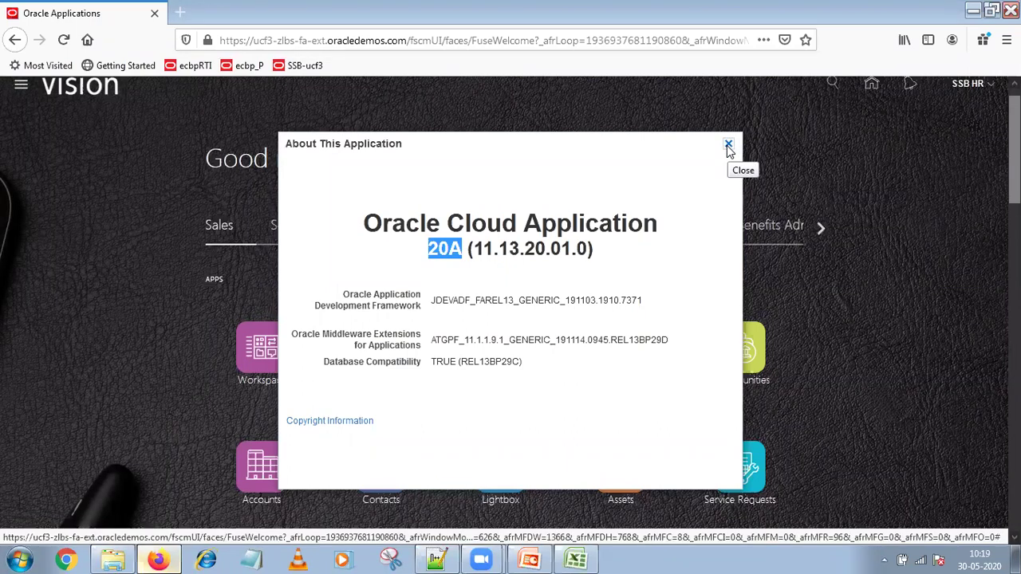
{"action": "left_click", "coordinate": [502, 245]}
{"action": "left_click_drag", "start_coordinate": [425, 253], "coordinate": [511, 254]}
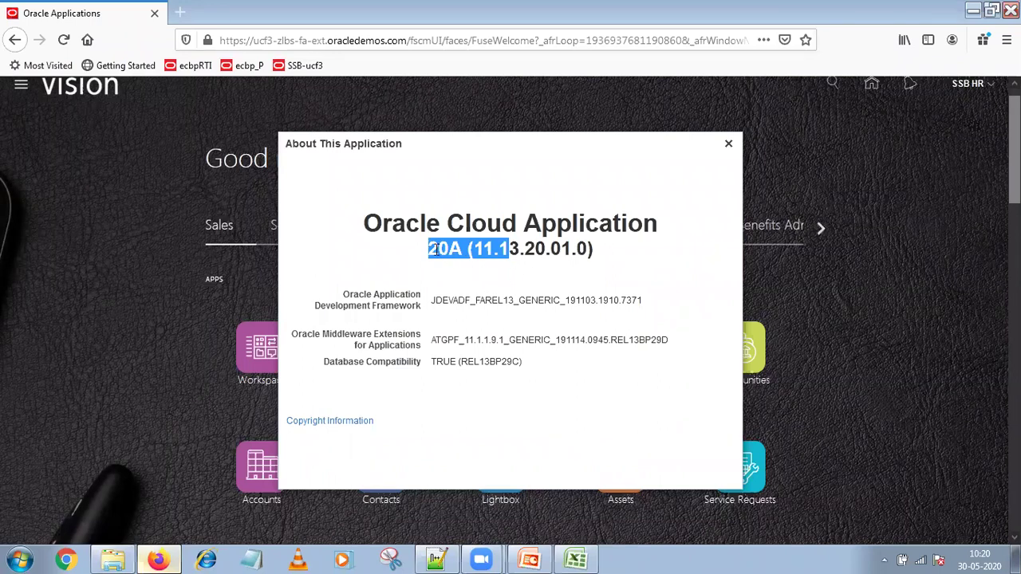
{"action": "left_click", "coordinate": [730, 145]}
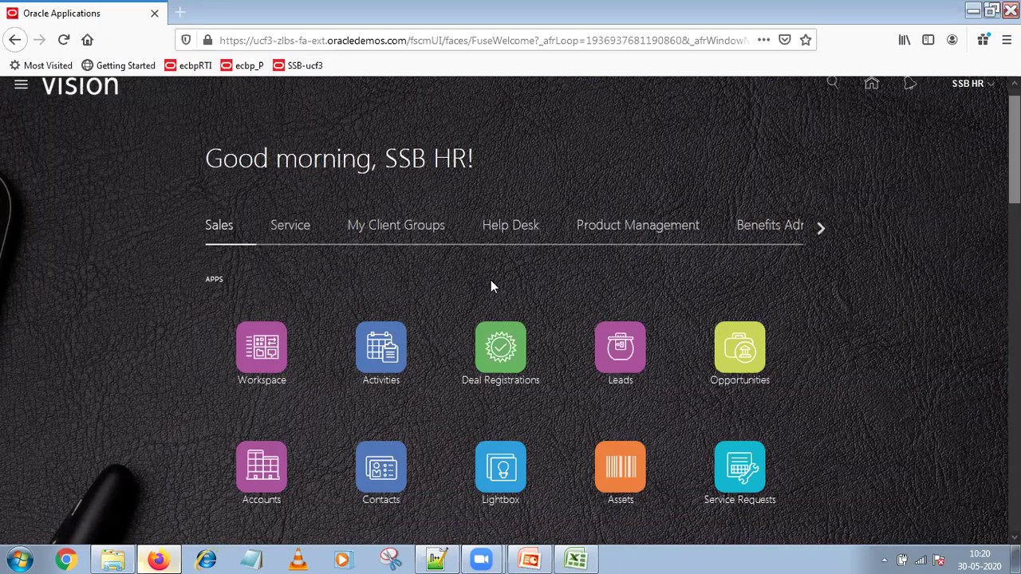
Step: Show the My Client Groups apps on the home page and browse the Sales and Me groups in the Navigator
{"action": "scroll", "coordinate": [657, 136], "scroll_direction": "up", "scroll_amount": 1}
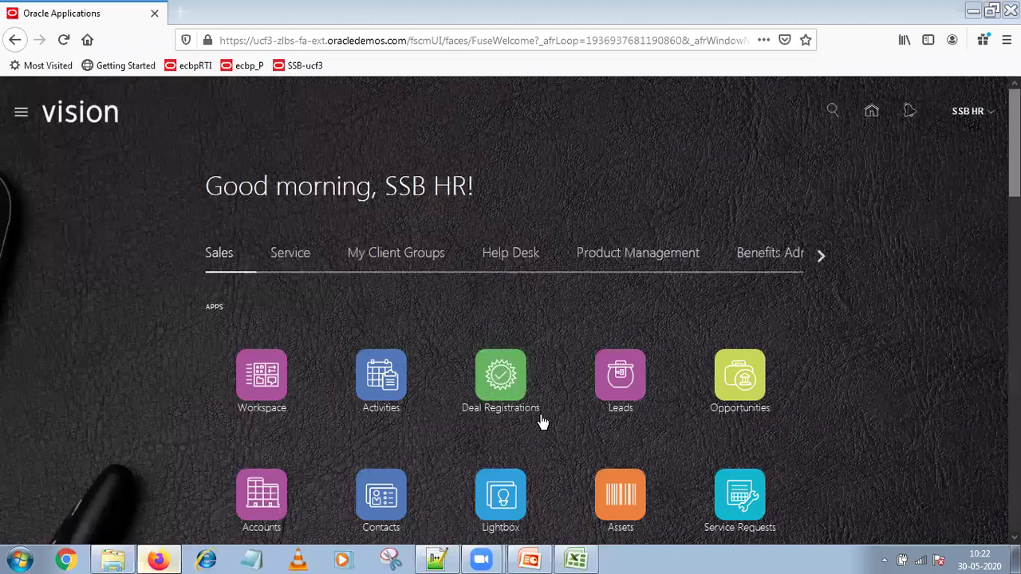
{"action": "left_click", "coordinate": [501, 374]}
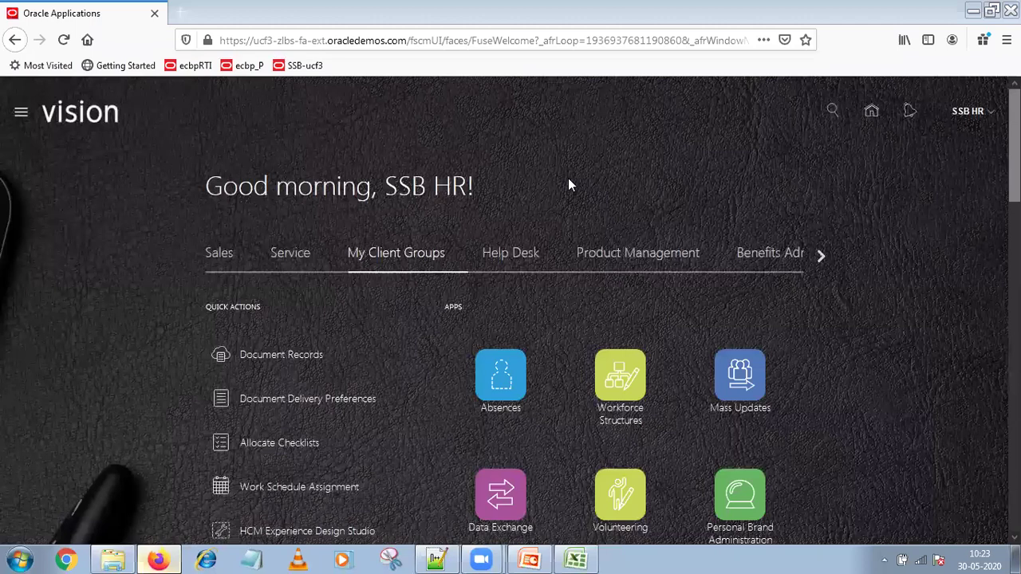
{"action": "left_click", "coordinate": [21, 113]}
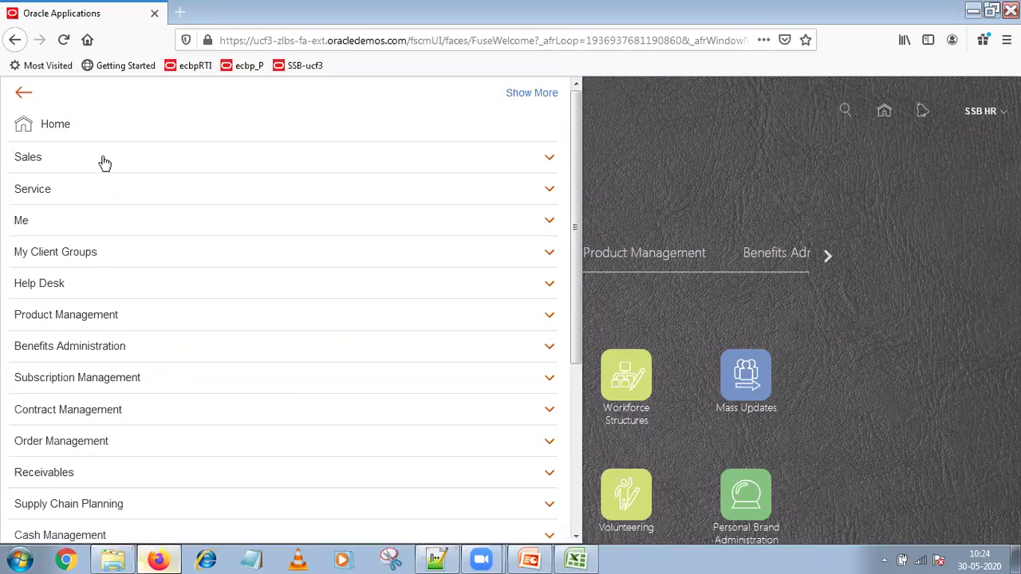
{"action": "left_click", "coordinate": [269, 160]}
{"action": "left_click", "coordinate": [202, 159]}
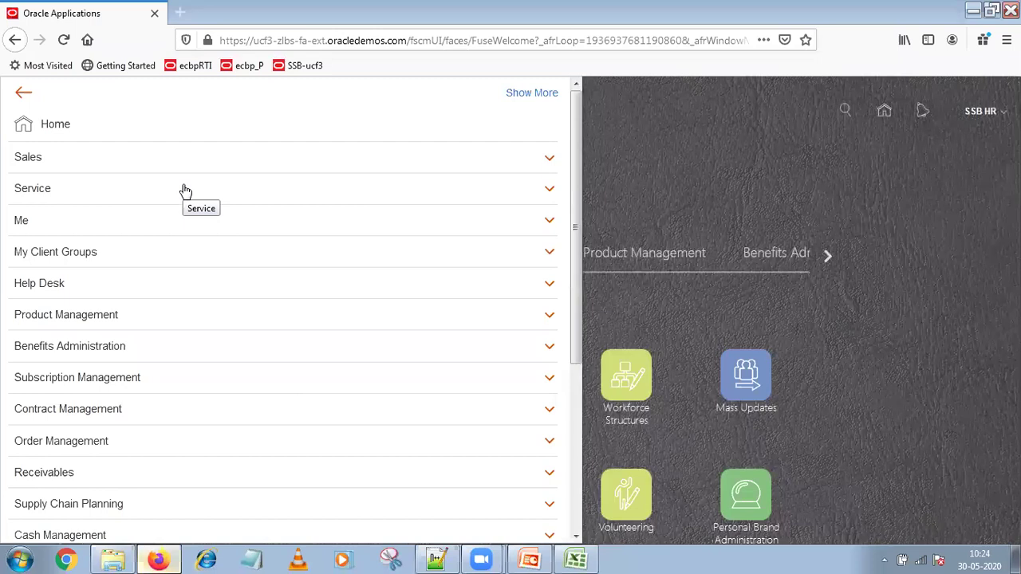
{"action": "left_click", "coordinate": [398, 220]}
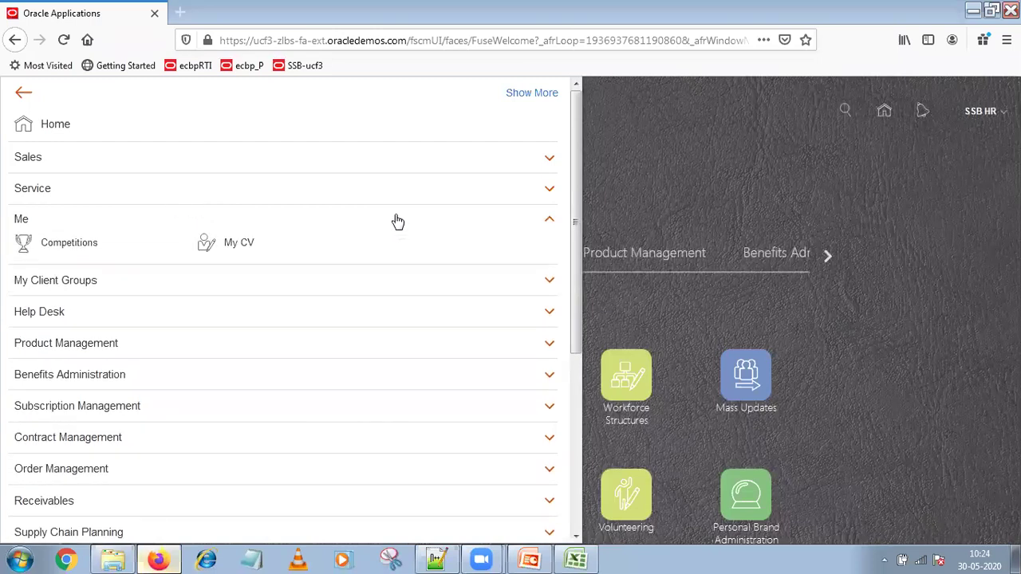
{"action": "left_click", "coordinate": [548, 214]}
{"action": "left_click", "coordinate": [696, 174]}
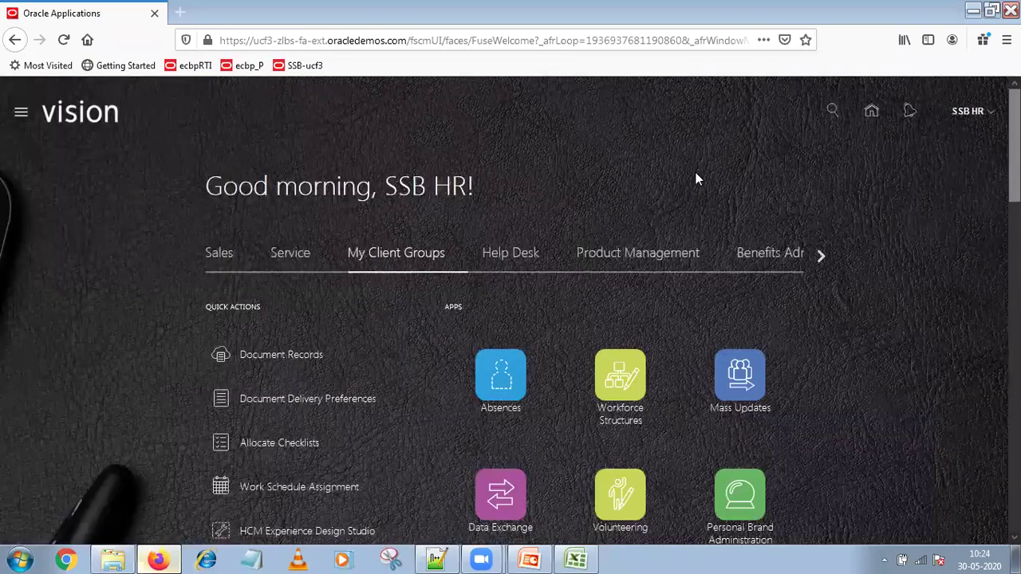
Step: Show the Tools apps on the home page and open the Security Console
{"action": "left_click", "coordinate": [824, 253]}
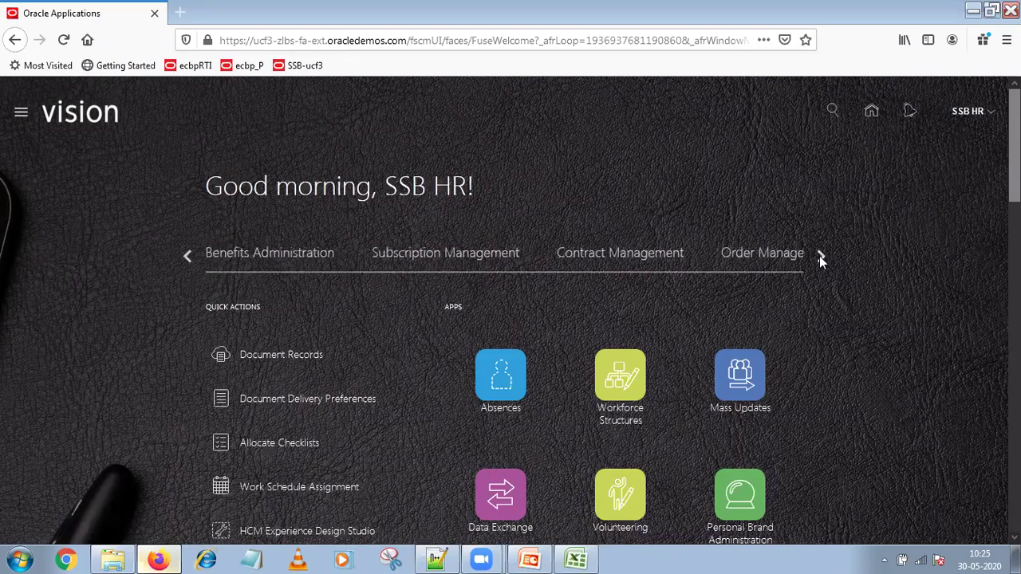
{"action": "left_click", "coordinate": [821, 256]}
{"action": "left_click", "coordinate": [638, 264]}
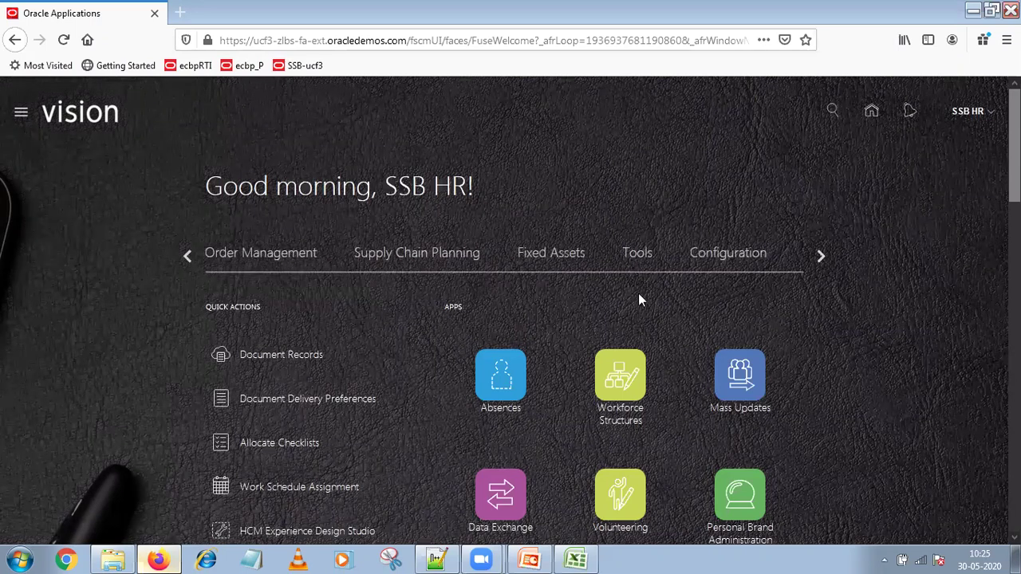
{"action": "scroll", "coordinate": [718, 239], "scroll_direction": "down", "scroll_amount": 2}
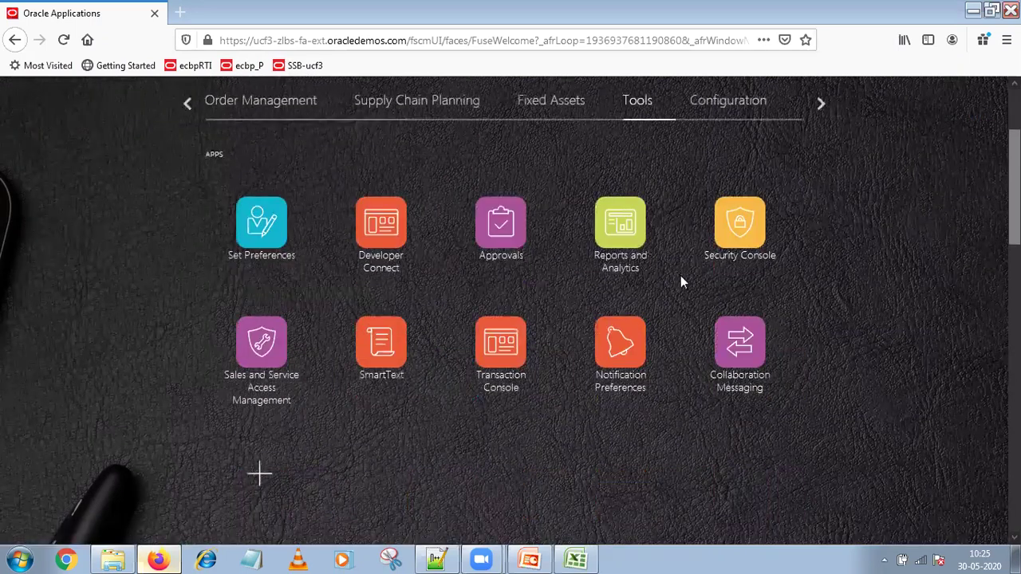
{"action": "left_click", "coordinate": [412, 348]}
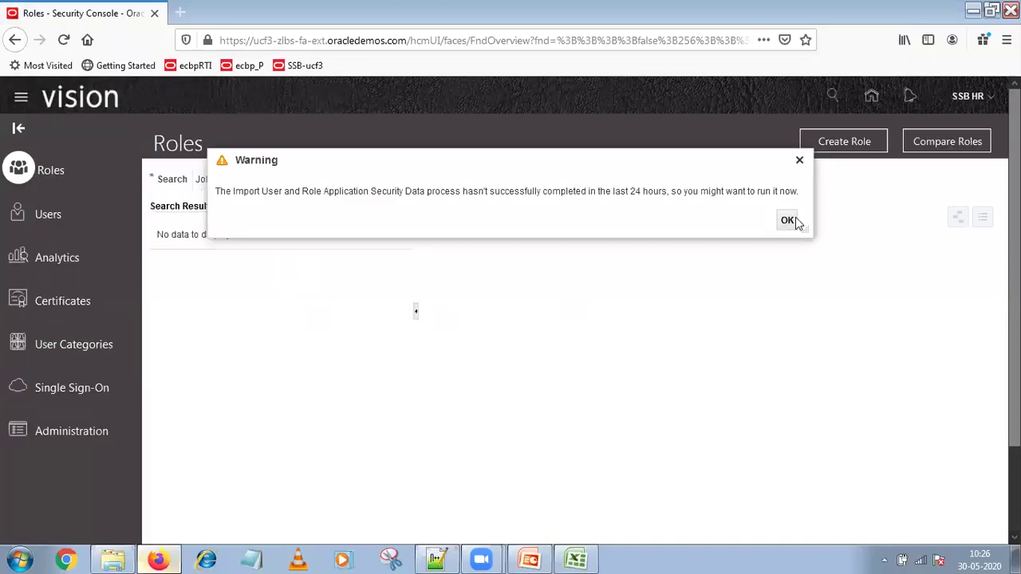
Step: Dismiss the Security Console warning, view the User Accounts page, and return to the home page
{"action": "left_click", "coordinate": [788, 221]}
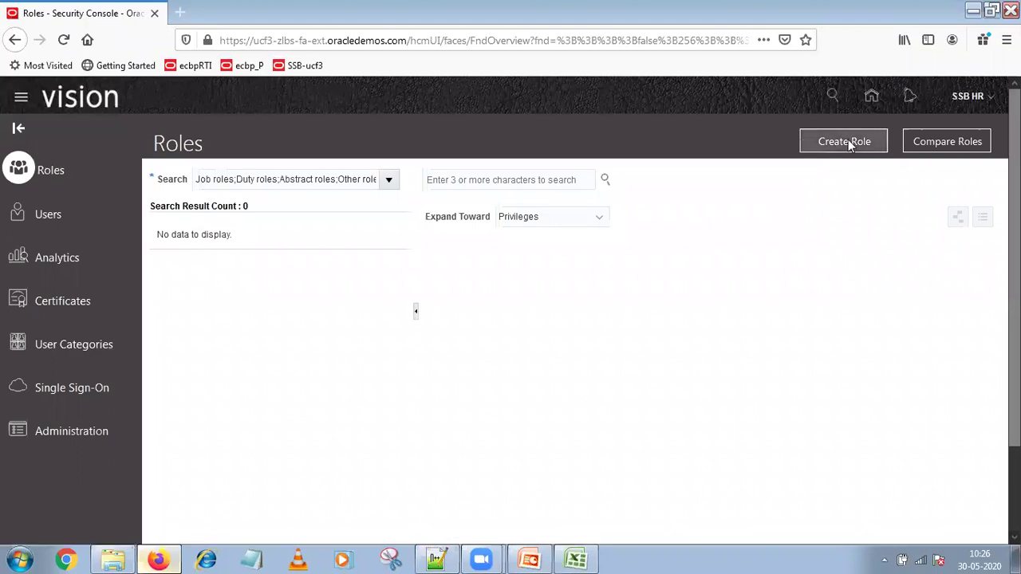
{"action": "left_click", "coordinate": [48, 217]}
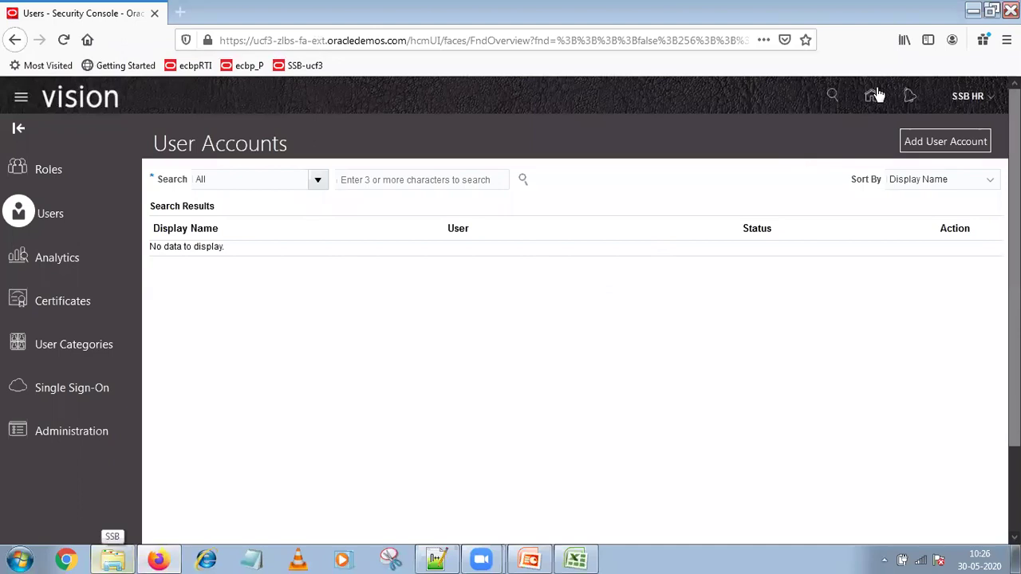
{"action": "left_click", "coordinate": [369, 143]}
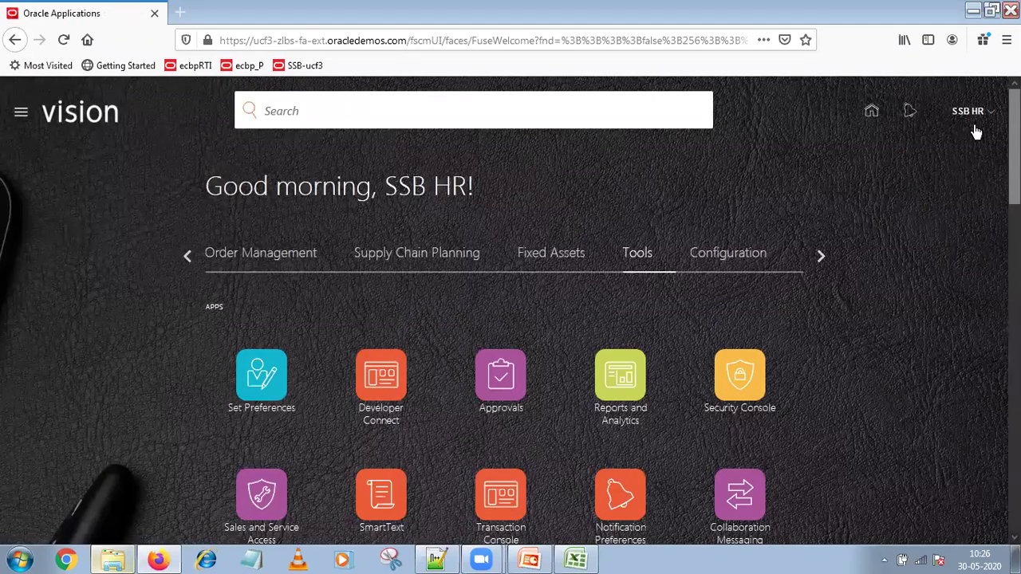
Step: Open Setup and Maintenance from Settings and Actions and go to the Offerings page
{"action": "left_click", "coordinate": [981, 113]}
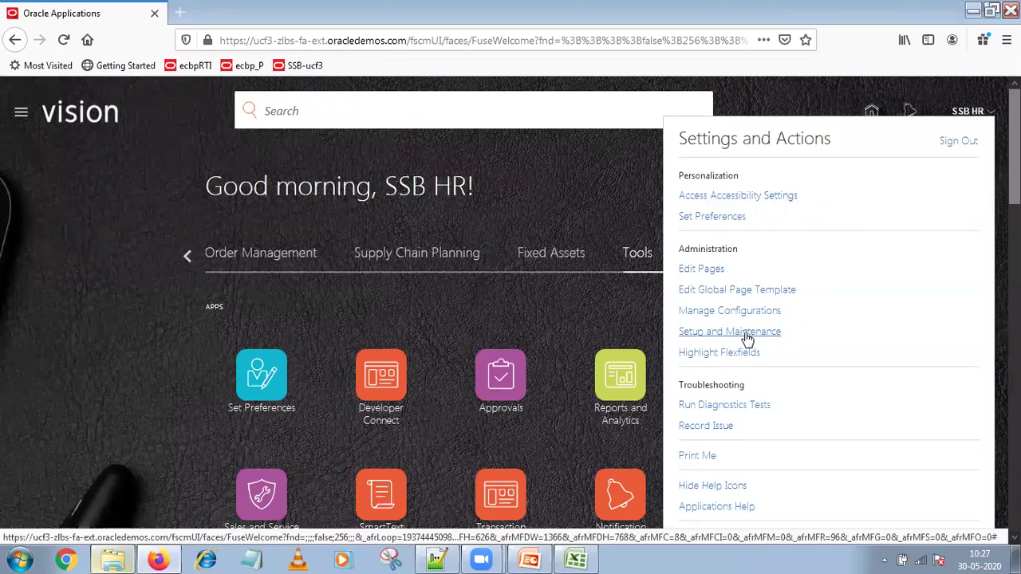
{"action": "left_click", "coordinate": [713, 338]}
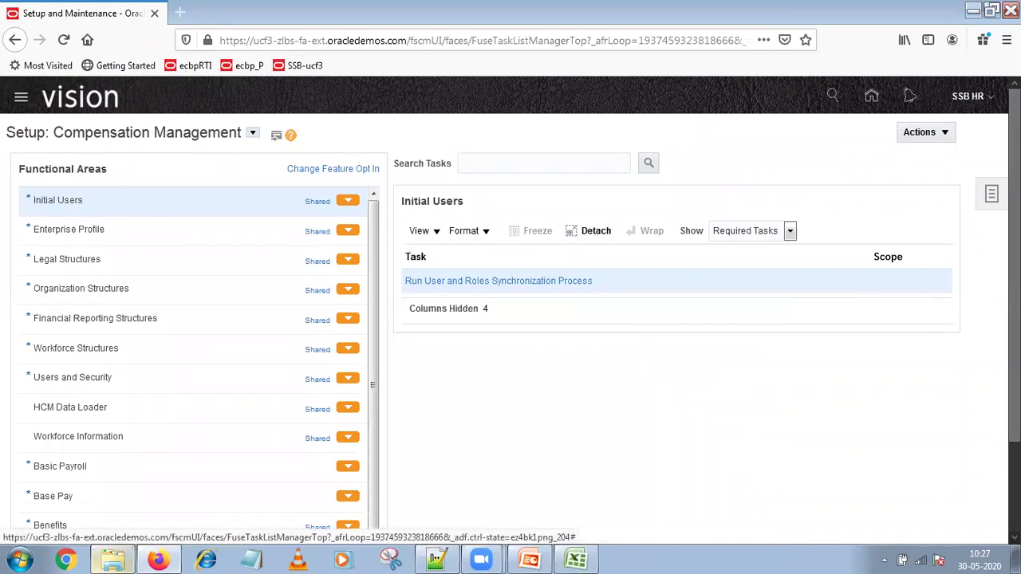
{"action": "left_click", "coordinate": [922, 134]}
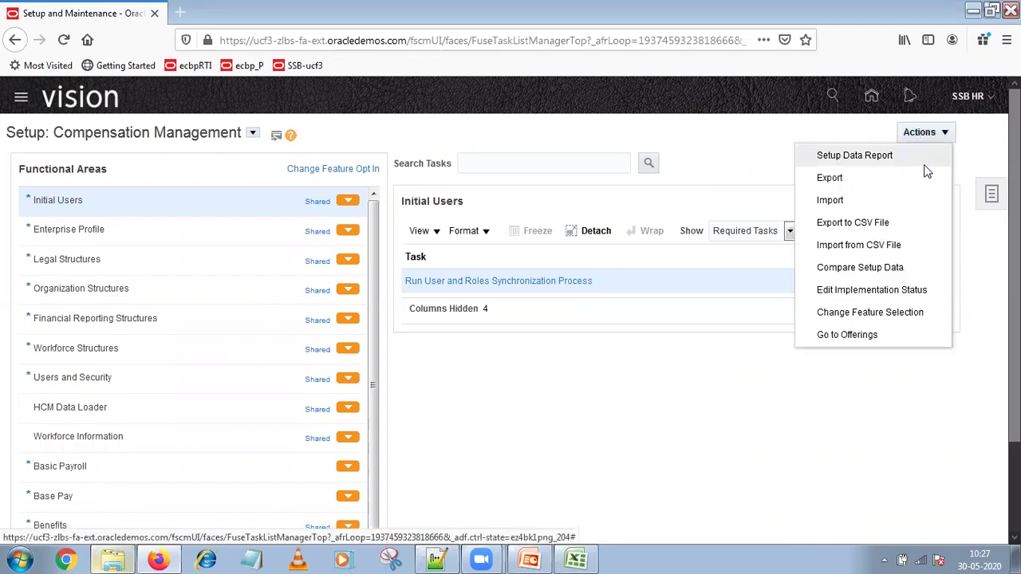
{"action": "left_click", "coordinate": [839, 337]}
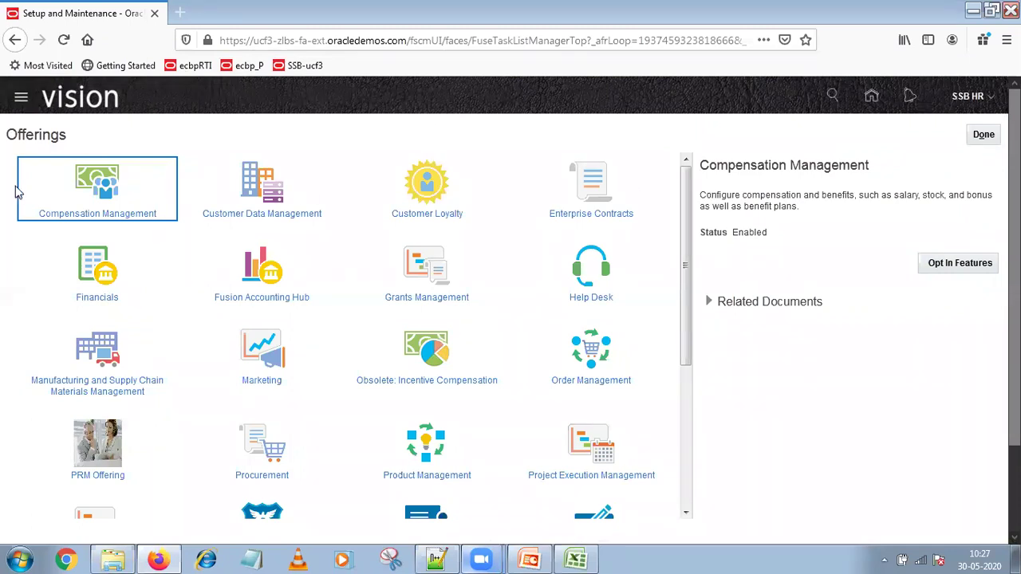
Step: Look through the full list of offerings, from Compensation Management to Workforce Deployment and Workforce Development
{"action": "scroll", "coordinate": [718, 203], "scroll_direction": "down", "scroll_amount": 1}
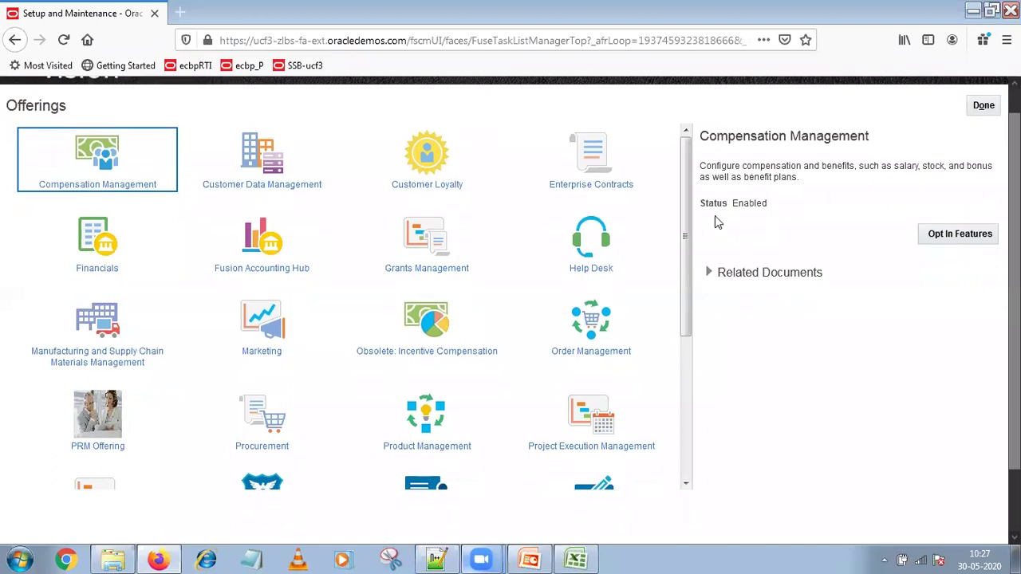
{"action": "scroll", "coordinate": [690, 204], "scroll_direction": "down", "scroll_amount": 4}
{"action": "scroll", "coordinate": [694, 203], "scroll_direction": "up", "scroll_amount": 2}
{"action": "scroll", "coordinate": [696, 203], "scroll_direction": "up", "scroll_amount": 2}
{"action": "scroll", "coordinate": [726, 359], "scroll_direction": "down", "scroll_amount": 4}
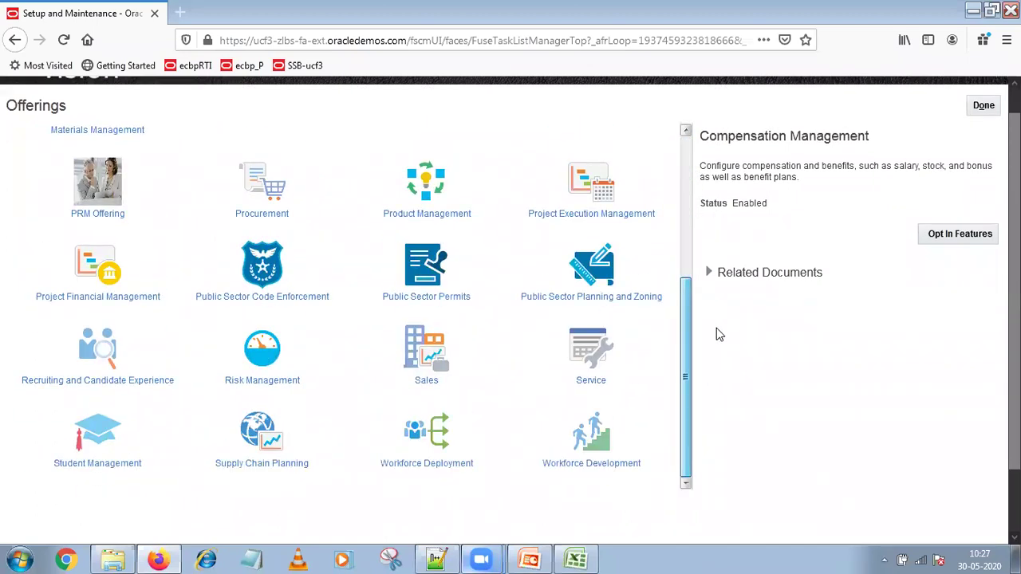
{"action": "scroll", "coordinate": [717, 328], "scroll_direction": "up", "scroll_amount": 4}
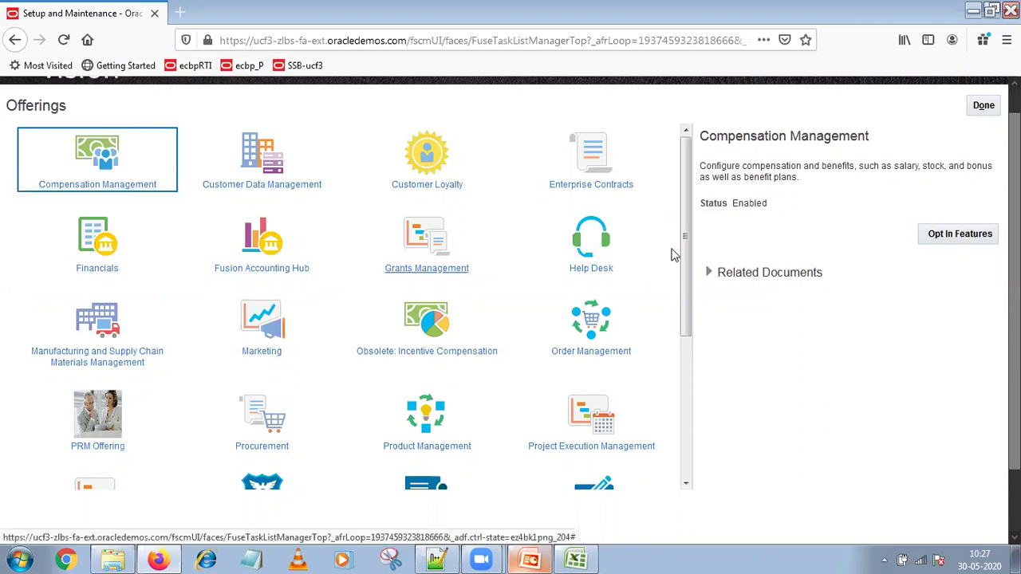
{"action": "left_click_drag", "start_coordinate": [688, 245], "coordinate": [503, 501]}
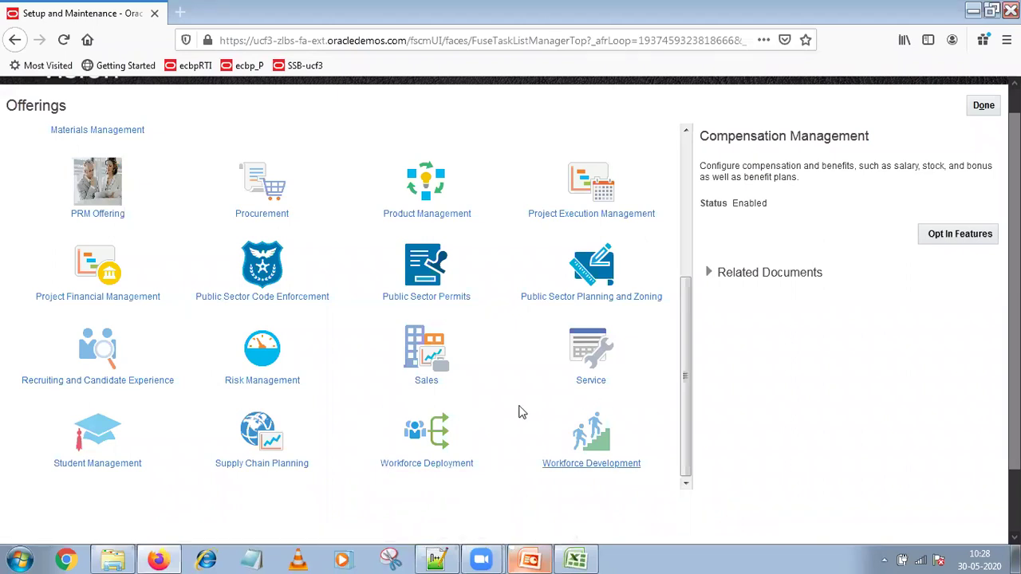
Step: Select the Recruiting and Candidate Experience offering, view its Opt In features page, and return to the Offerings page
{"action": "left_click_drag", "start_coordinate": [688, 441], "coordinate": [684, 286]}
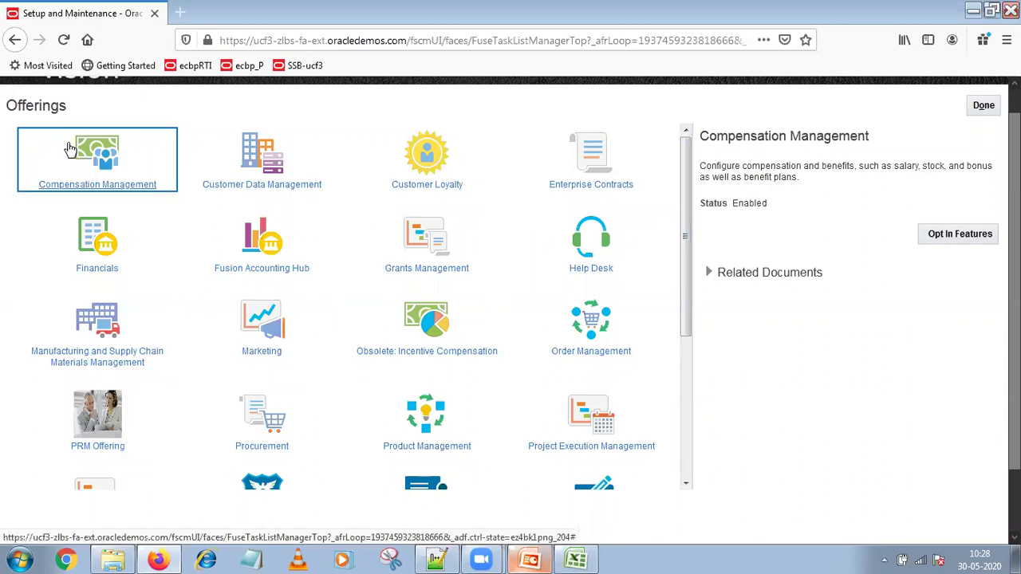
{"action": "left_click_drag", "start_coordinate": [691, 265], "coordinate": [699, 413]}
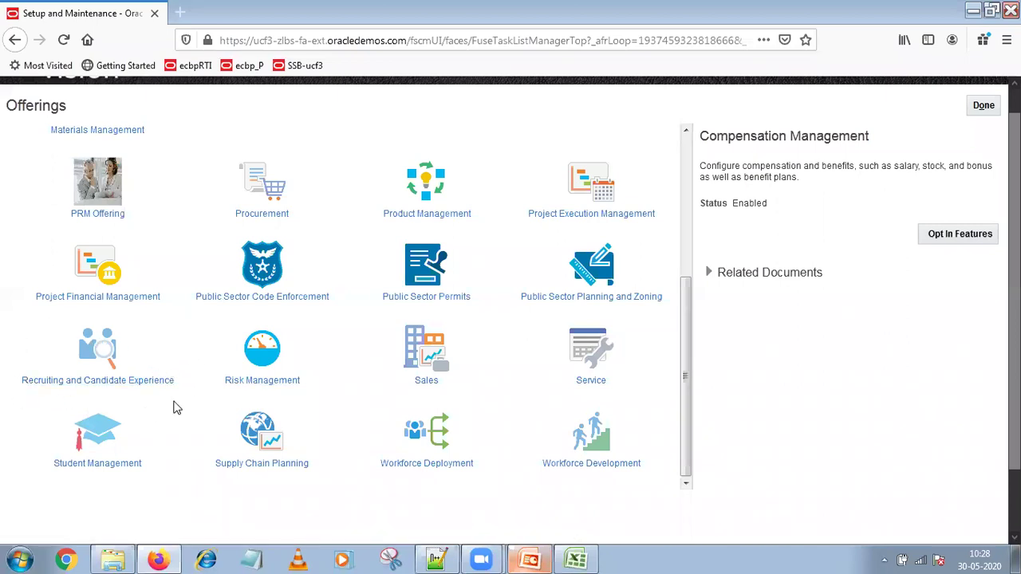
{"action": "left_click", "coordinate": [106, 381]}
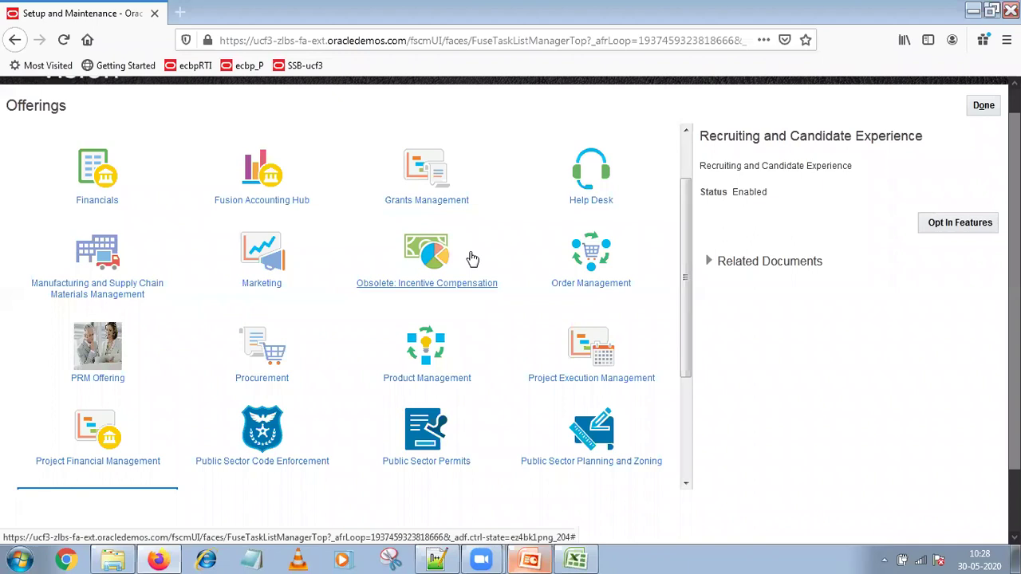
{"action": "scroll", "coordinate": [200, 395], "scroll_direction": "down", "scroll_amount": 4}
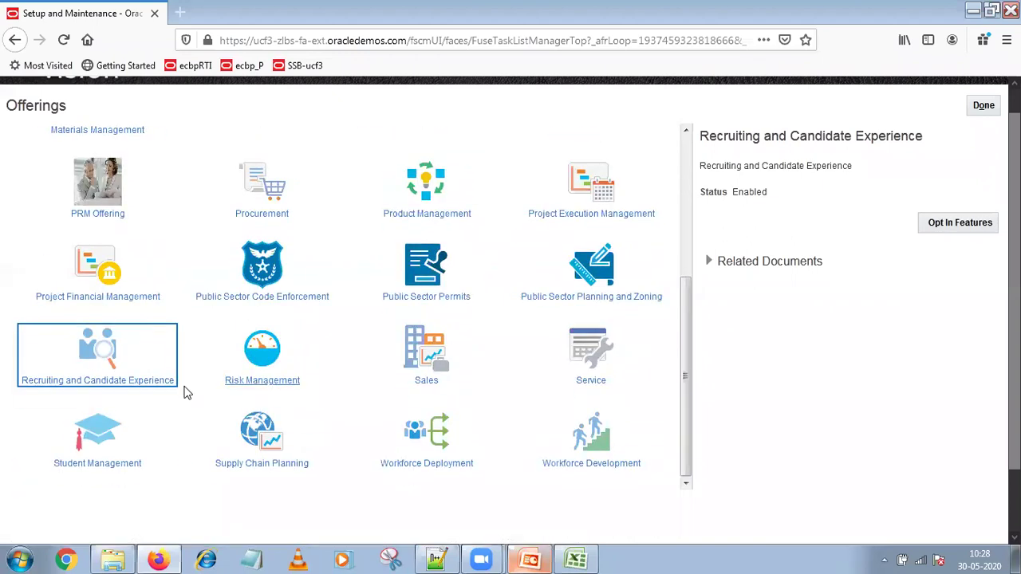
{"action": "left_click", "coordinate": [946, 226]}
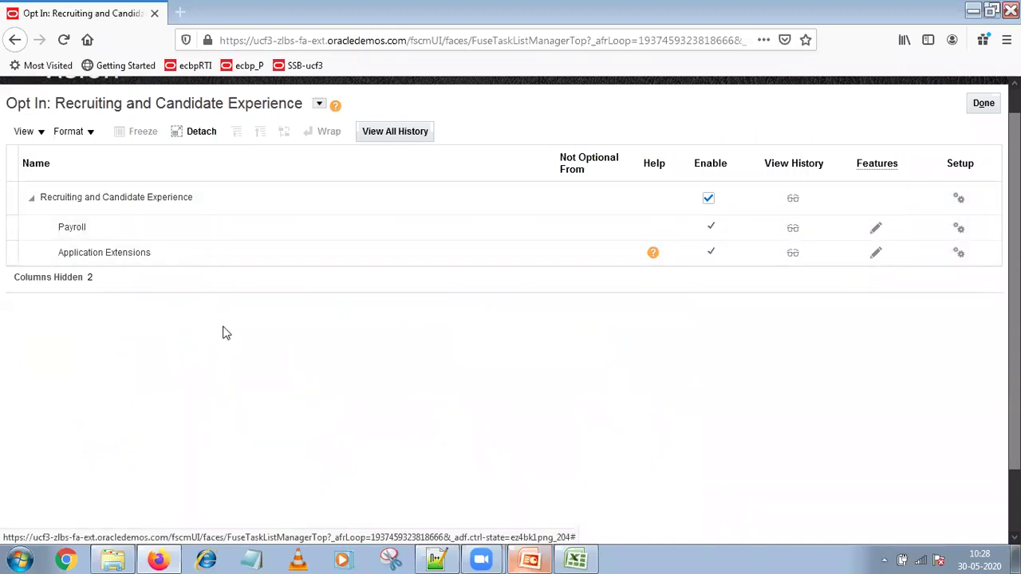
{"action": "left_click", "coordinate": [983, 103]}
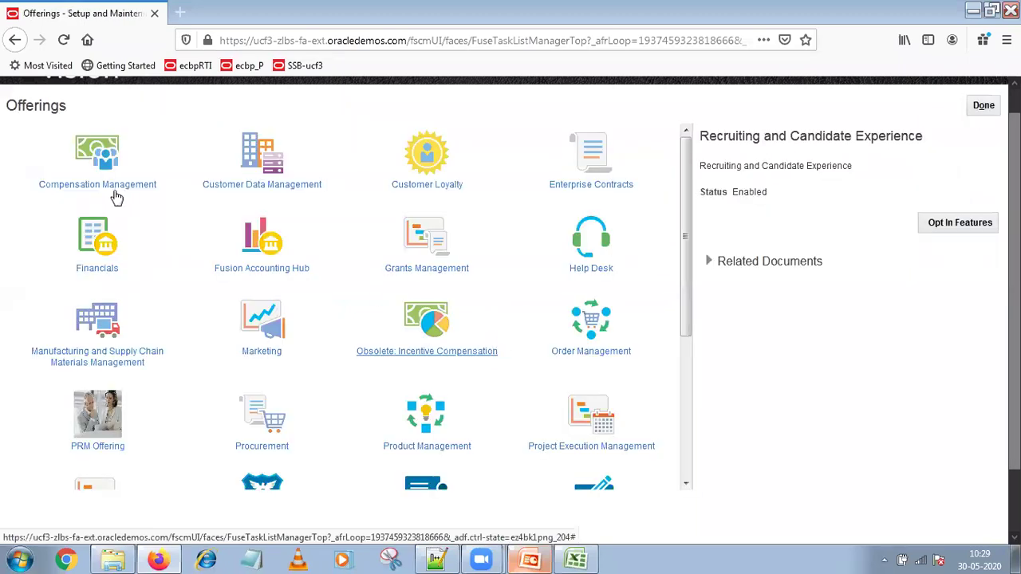
Step: Look over the offerings down to Workforce Development and leave Offerings for the Recruiting and Candidate Experience setup page
{"action": "scroll", "coordinate": [443, 263], "scroll_direction": "up", "scroll_amount": 1}
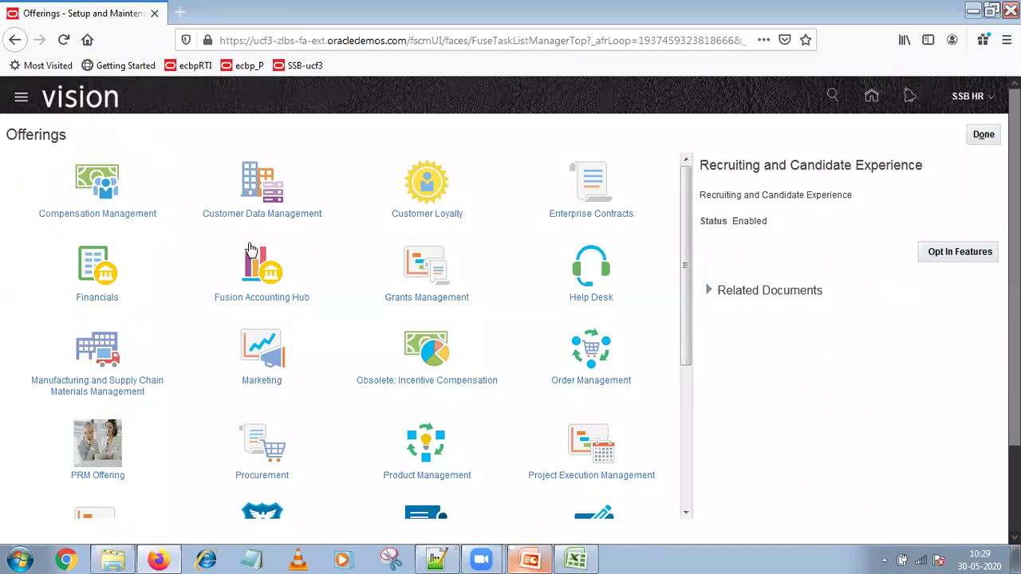
{"action": "left_click_drag", "start_coordinate": [684, 271], "coordinate": [661, 540]}
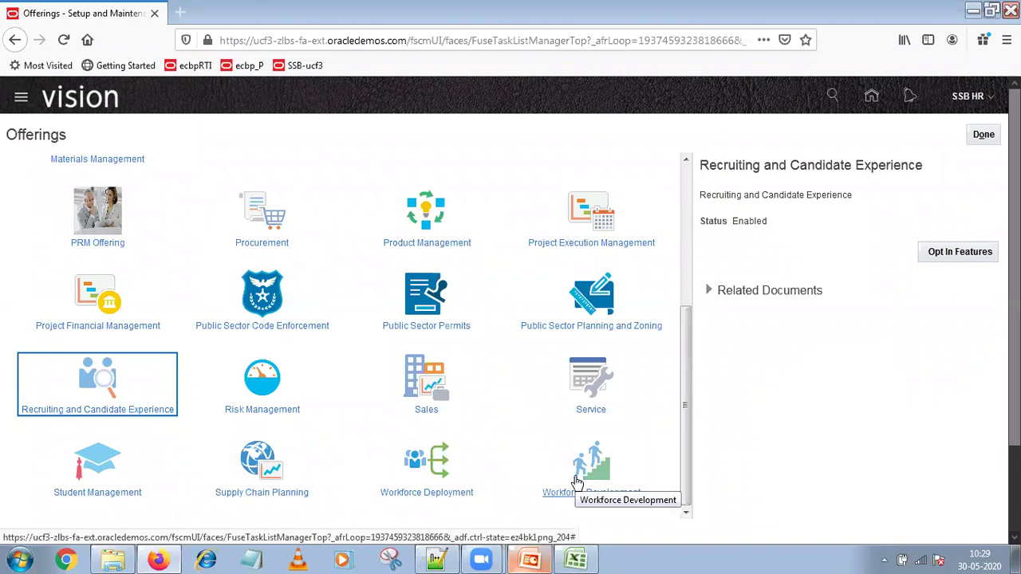
{"action": "left_click", "coordinate": [982, 135]}
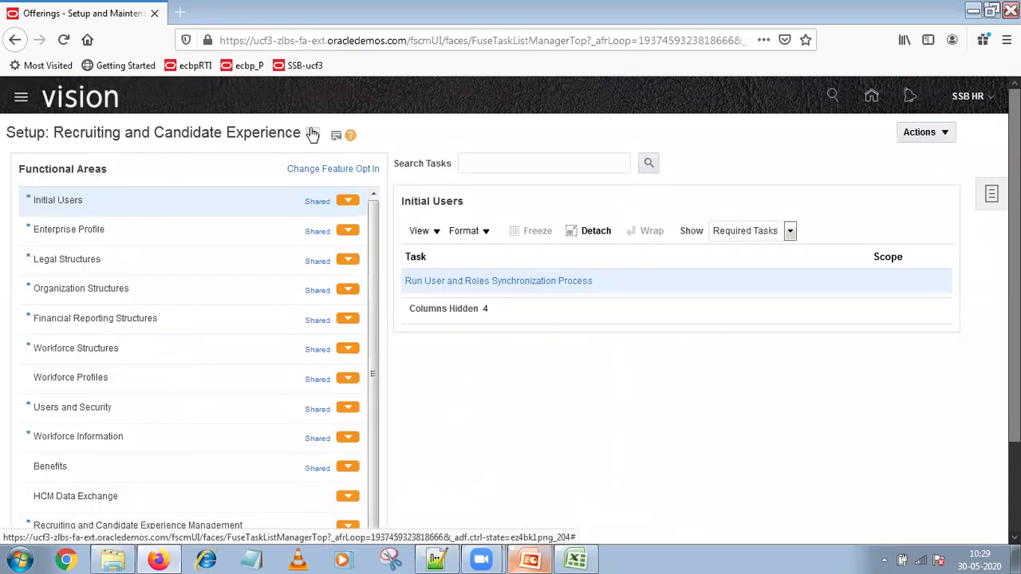
Step: Look through the offerings available for switching the setup page, from Compensation Management to Workforce Development, without changing the selection
{"action": "left_click", "coordinate": [312, 134]}
{"action": "scroll", "coordinate": [533, 233], "scroll_direction": "down", "scroll_amount": 3}
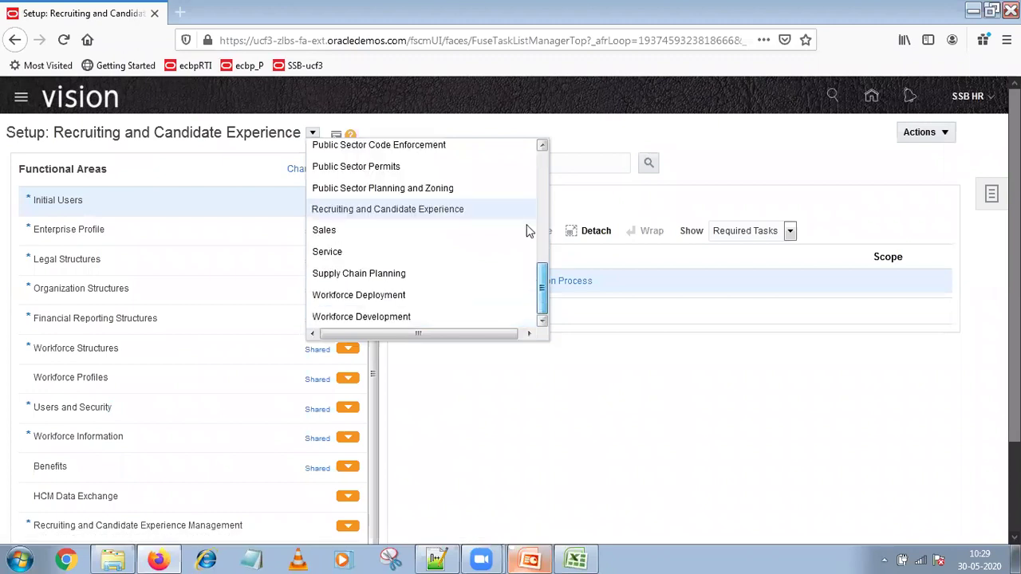
{"action": "scroll", "coordinate": [530, 199], "scroll_direction": "up", "scroll_amount": 5}
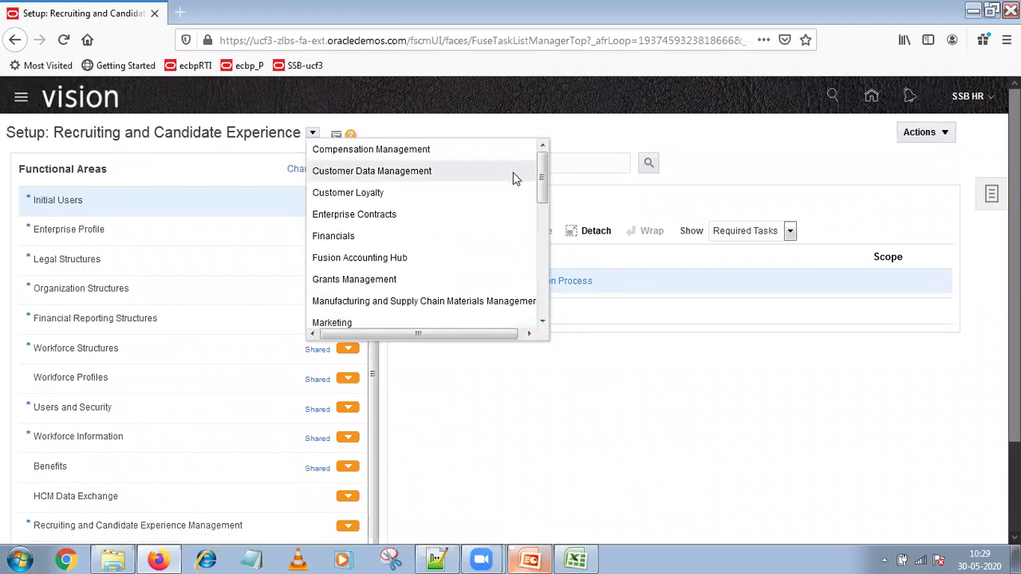
{"action": "left_click_drag", "start_coordinate": [540, 179], "coordinate": [540, 303]}
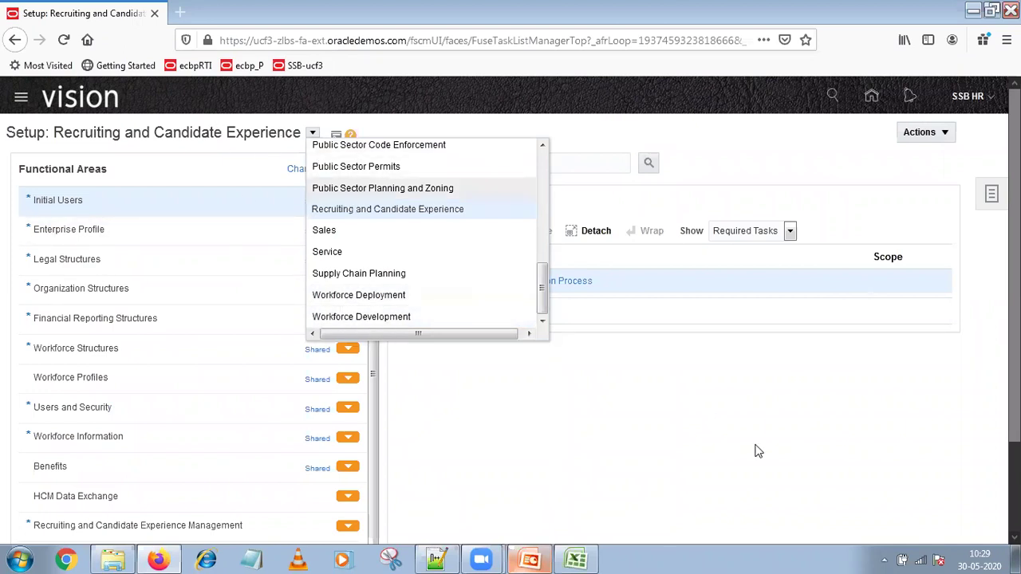
{"action": "left_click", "coordinate": [714, 420]}
Step: View the setup task links such as Manage Implementation Projects, close them, and return to the home page
{"action": "left_click", "coordinate": [545, 157]}
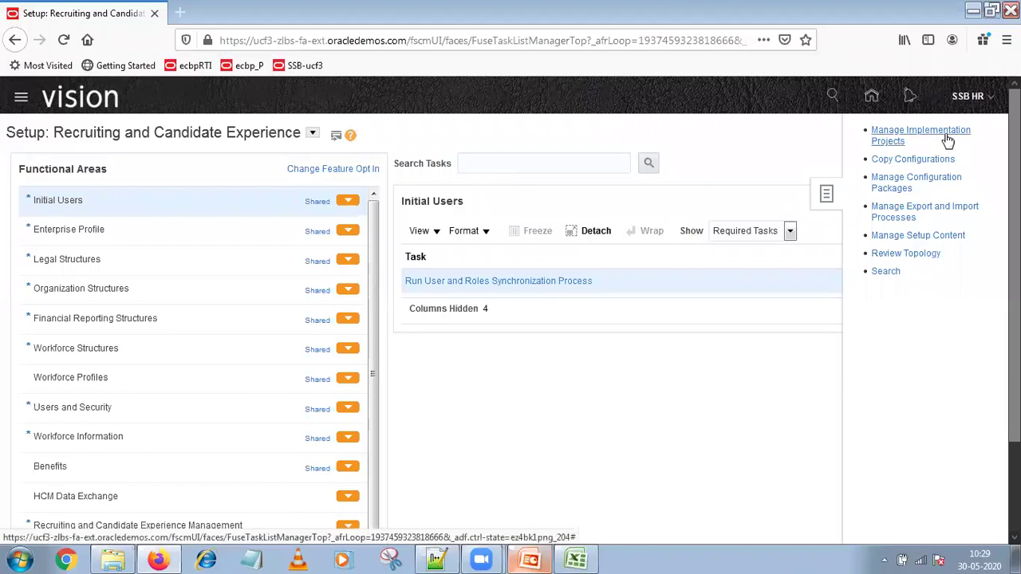
{"action": "left_click", "coordinate": [721, 155]}
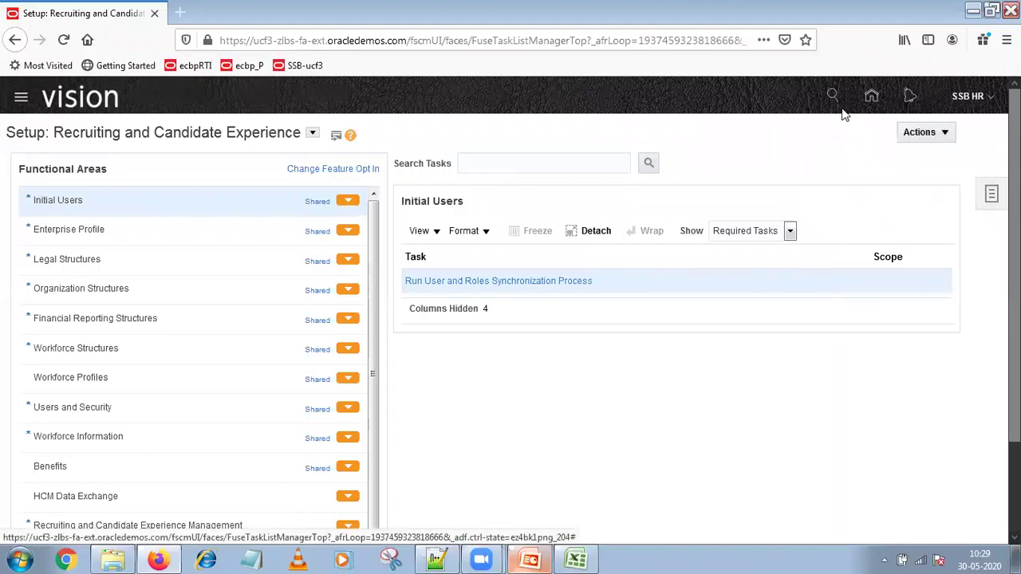
{"action": "left_click", "coordinate": [871, 99]}
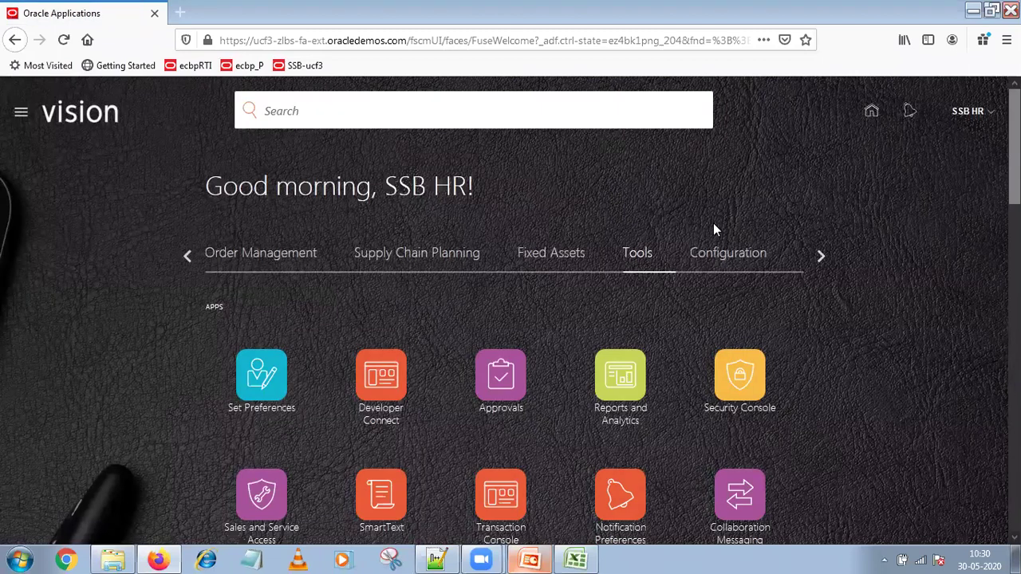
Step: View the notifications, close them, and look over the Tools apps on the home page
{"action": "left_click", "coordinate": [910, 110]}
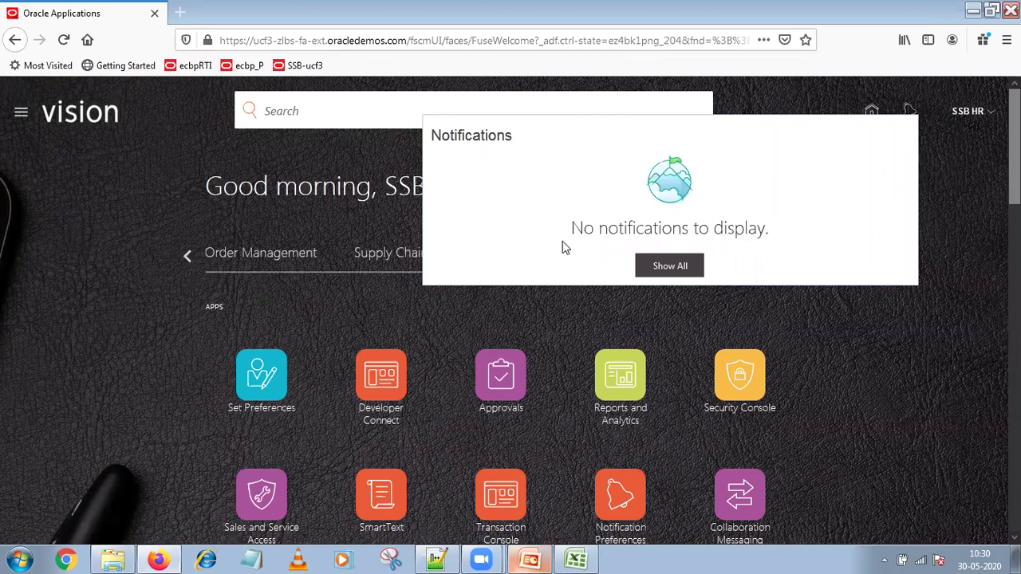
{"action": "key", "text": "Escape"}
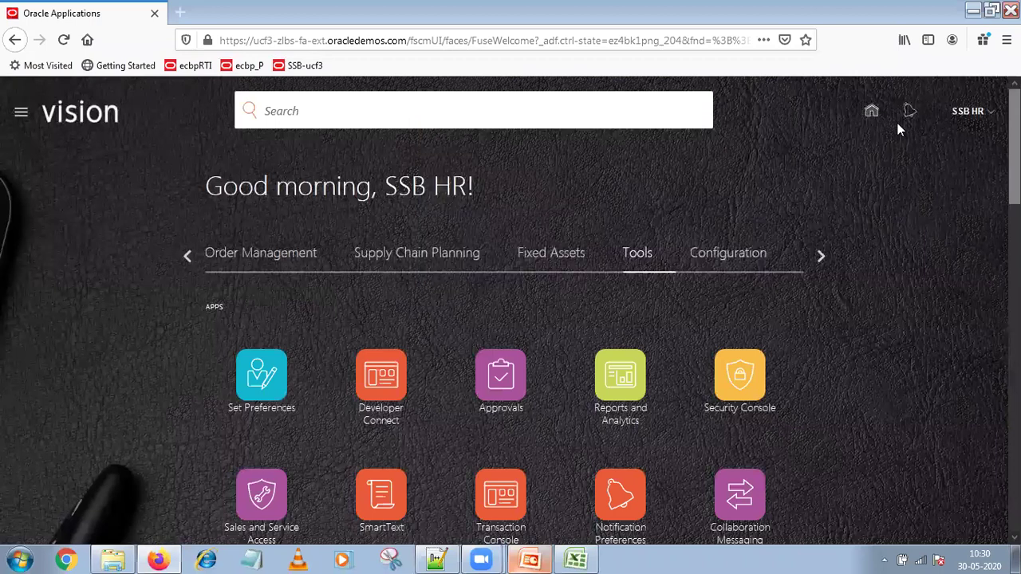
{"action": "scroll", "coordinate": [258, 462], "scroll_direction": "down", "scroll_amount": 10}
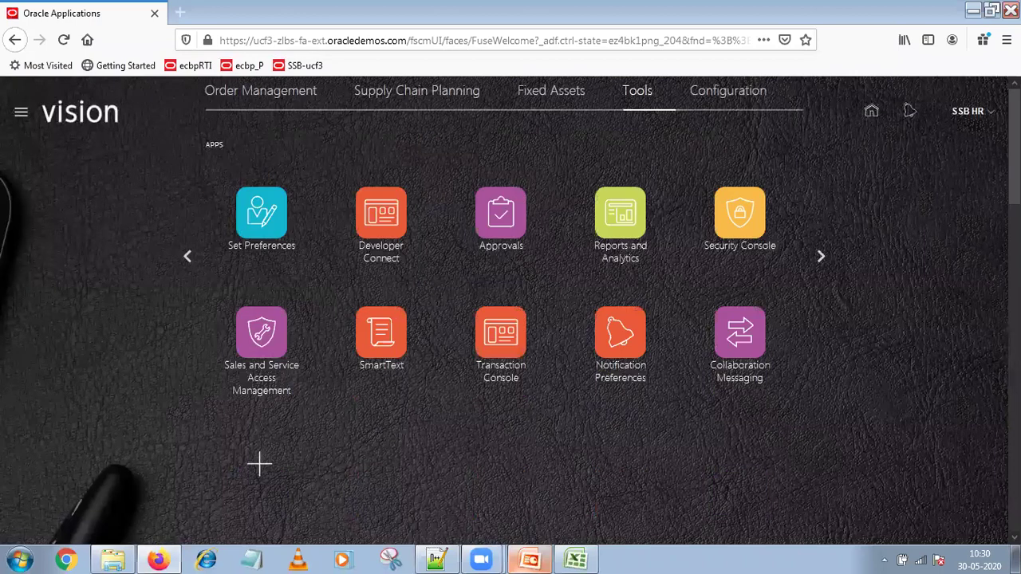
{"action": "scroll", "coordinate": [257, 394], "scroll_direction": "up", "scroll_amount": 10}
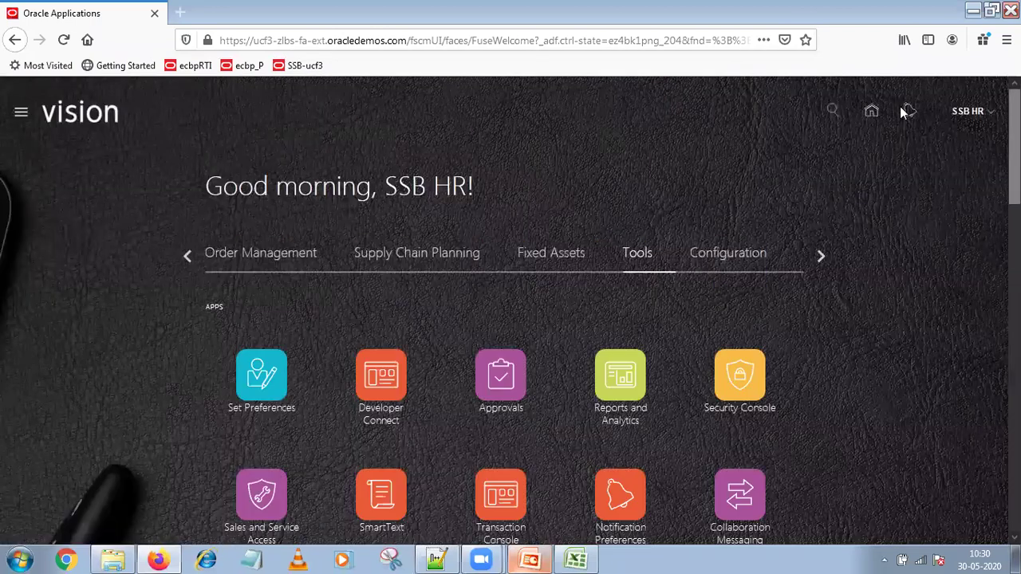
Step: Browse the home page app groups back to the first ones, Sales, Service, and My Client Groups
{"action": "left_click", "coordinate": [189, 255]}
{"action": "left_click", "coordinate": [188, 254]}
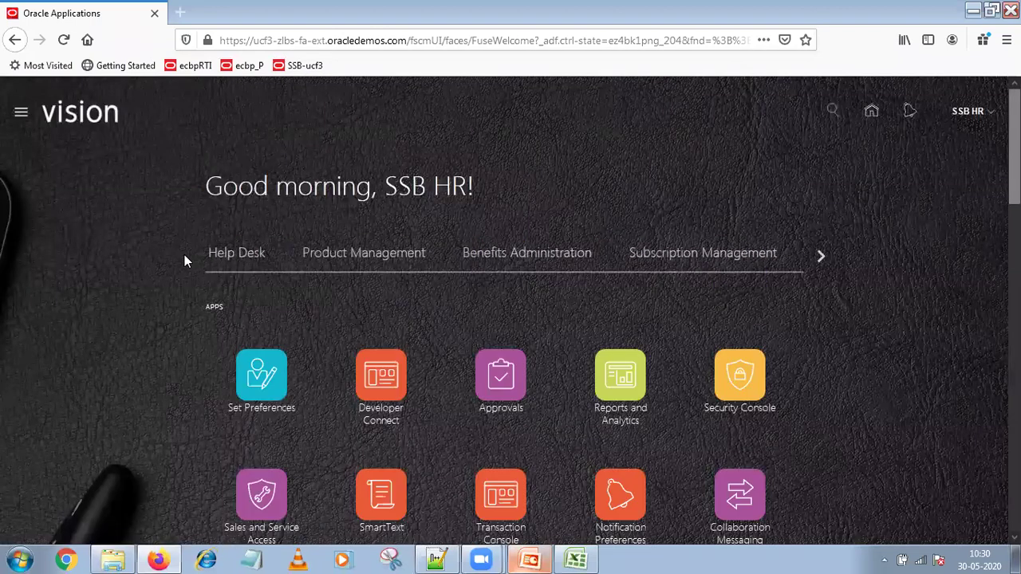
{"action": "double_click", "coordinate": [185, 255]}
{"action": "left_click", "coordinate": [608, 155]}
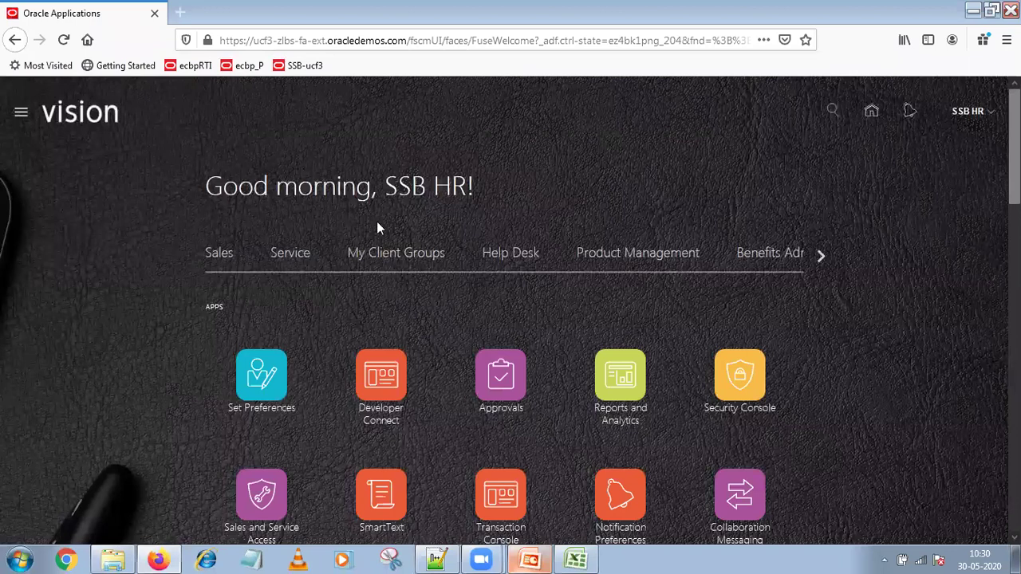
Step: View the app groups listed in the Navigator, from Sales to Cash Management, and close it
{"action": "left_click", "coordinate": [18, 120]}
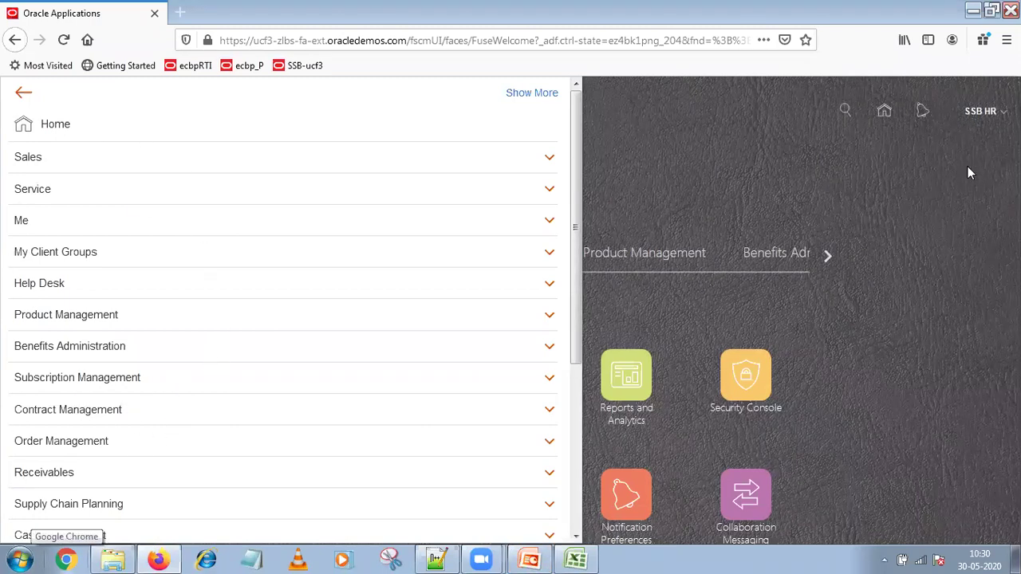
{"action": "left_click", "coordinate": [701, 301]}
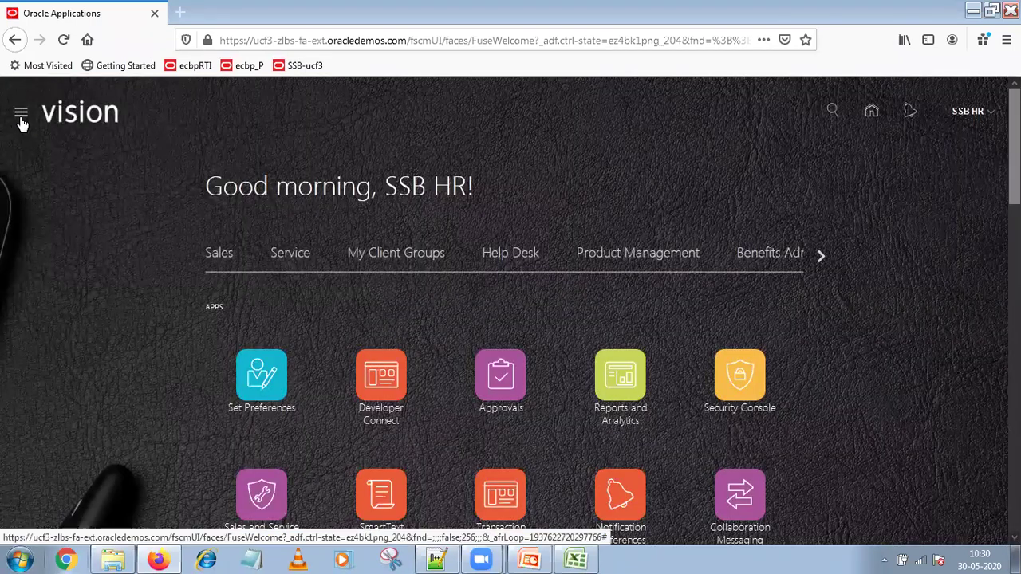
{"action": "left_click", "coordinate": [21, 115]}
{"action": "left_click", "coordinate": [123, 348]}
{"action": "left_click", "coordinate": [124, 349]}
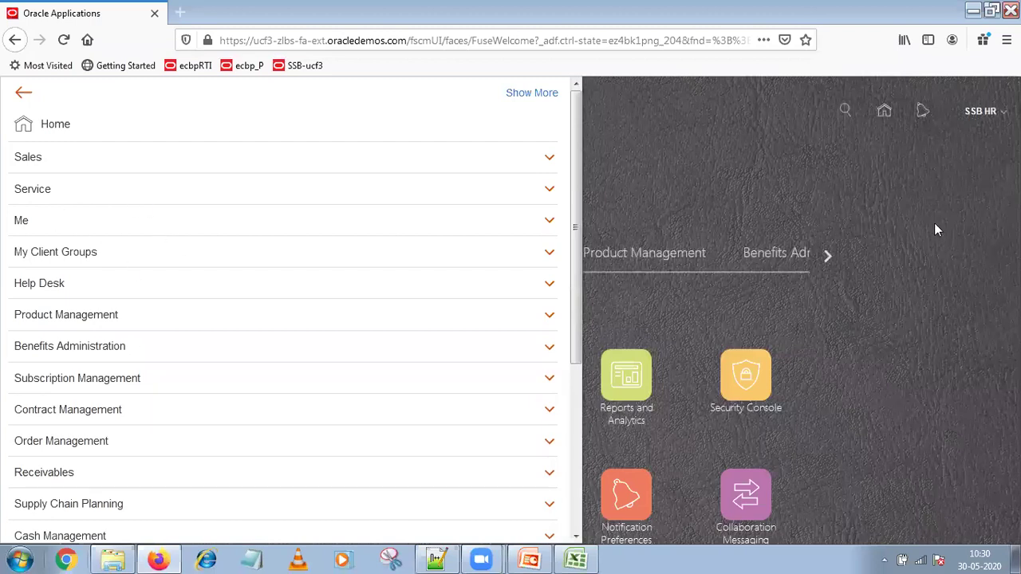
{"action": "left_click", "coordinate": [936, 230]}
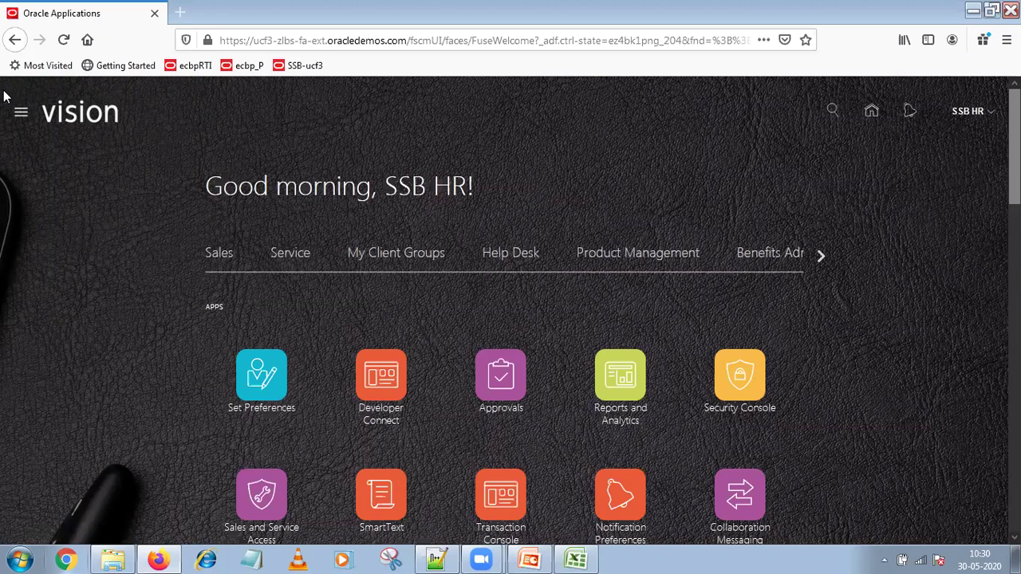
Step: Show My Client Groups on the home page and view its apps both there and in the Navigator
{"action": "left_click", "coordinate": [410, 257]}
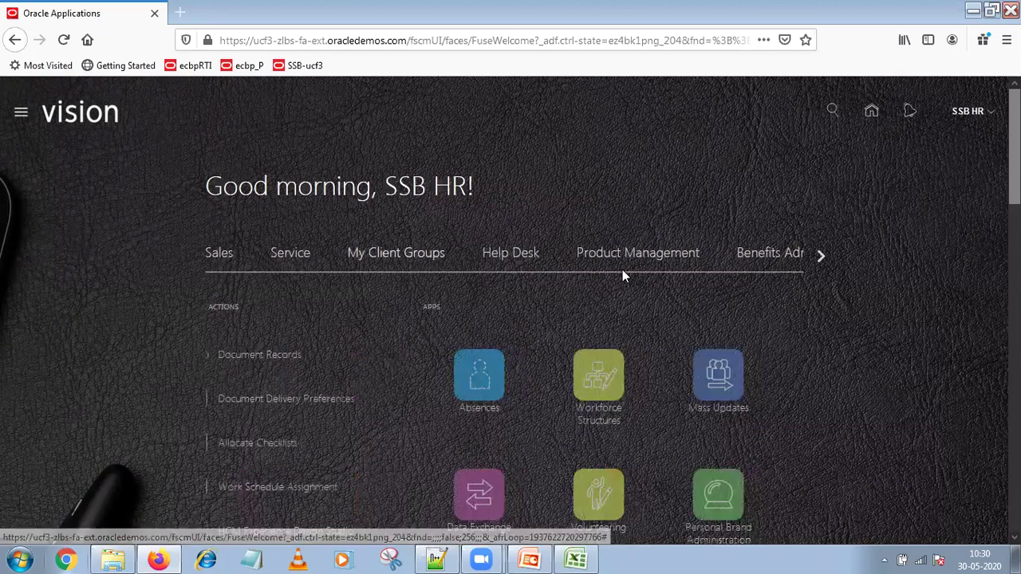
{"action": "scroll", "coordinate": [644, 124], "scroll_direction": "down", "scroll_amount": 3}
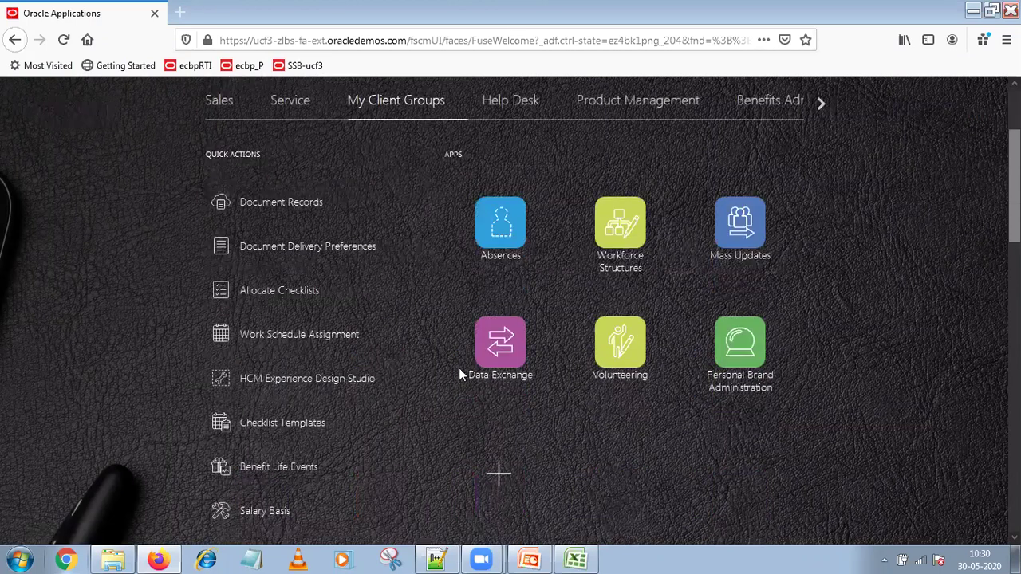
{"action": "scroll", "coordinate": [360, 296], "scroll_direction": "up", "scroll_amount": 2}
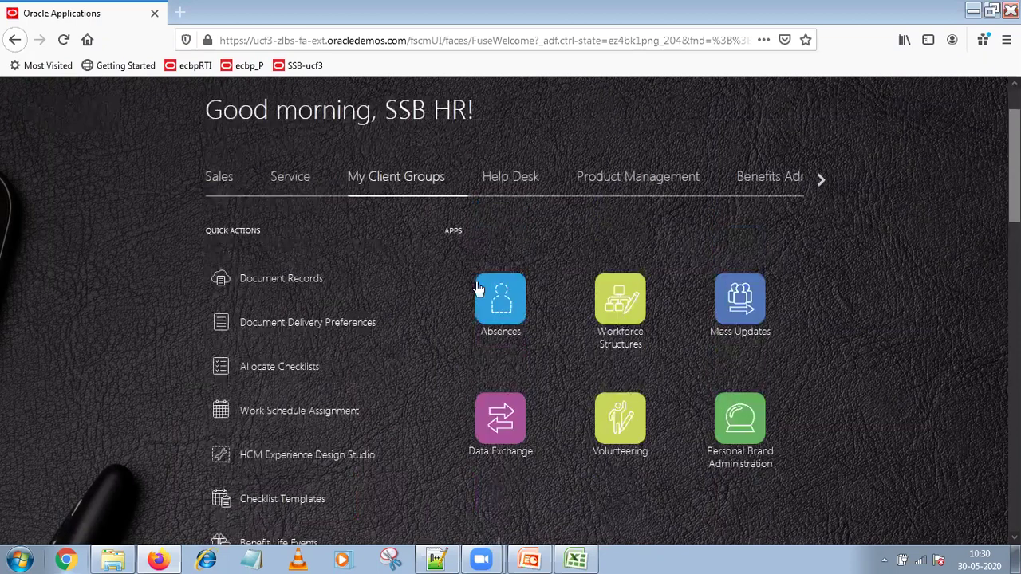
{"action": "scroll", "coordinate": [11, 150], "scroll_direction": "up", "scroll_amount": 1}
{"action": "scroll", "coordinate": [11, 150], "scroll_direction": "up", "scroll_amount": 2}
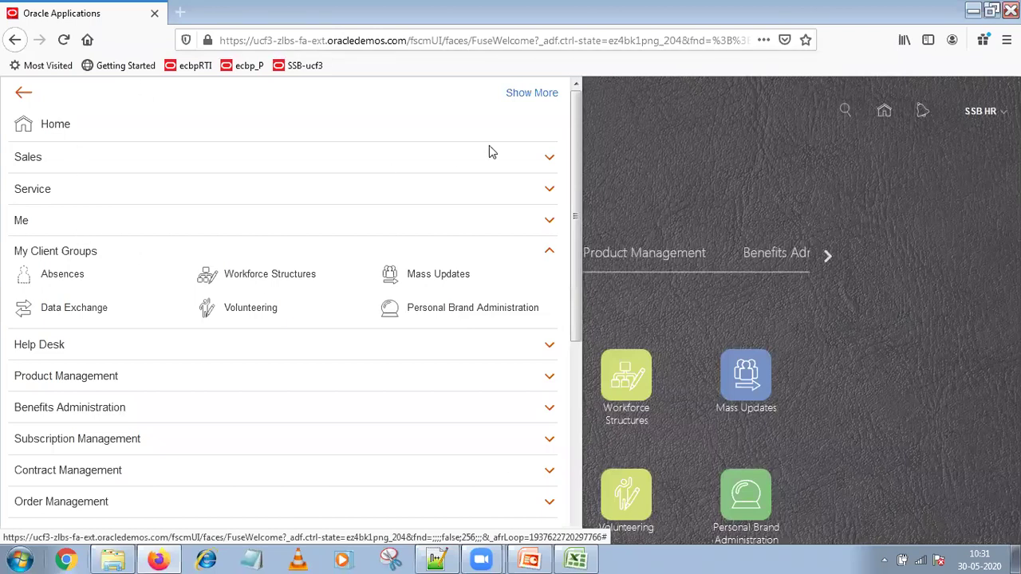
{"action": "left_click", "coordinate": [870, 255]}
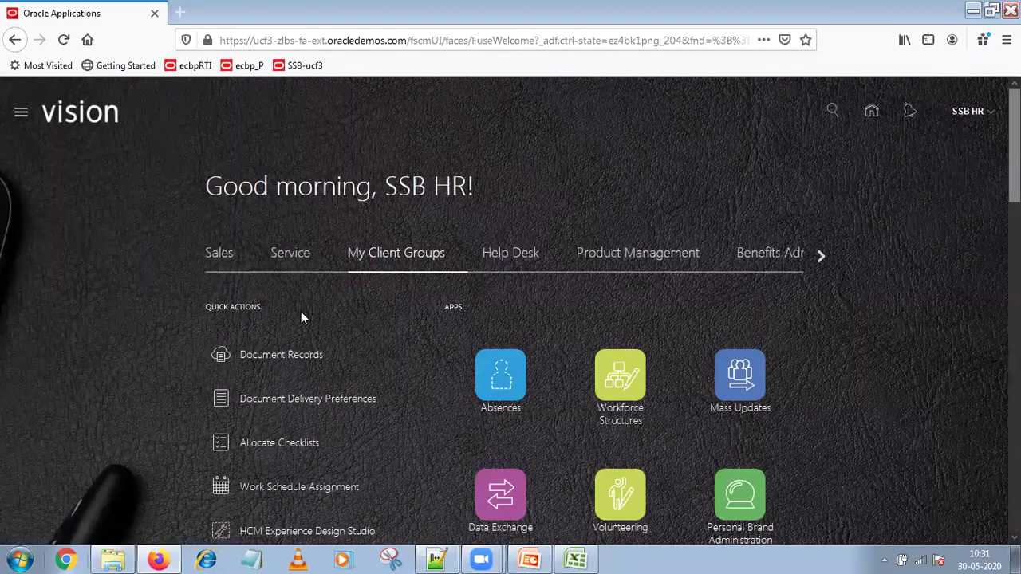
Step: Review the My Client Groups quick actions and apps on the home page and compare them with the Navigator's entries
{"action": "scroll", "coordinate": [461, 197], "scroll_direction": "down", "scroll_amount": 3}
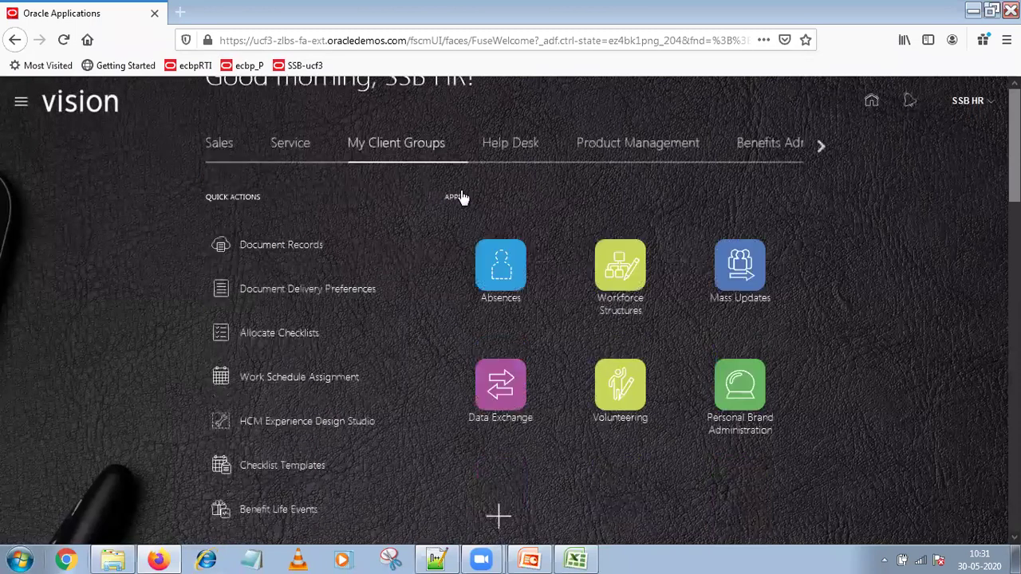
{"action": "scroll", "coordinate": [410, 319], "scroll_direction": "up", "scroll_amount": 2}
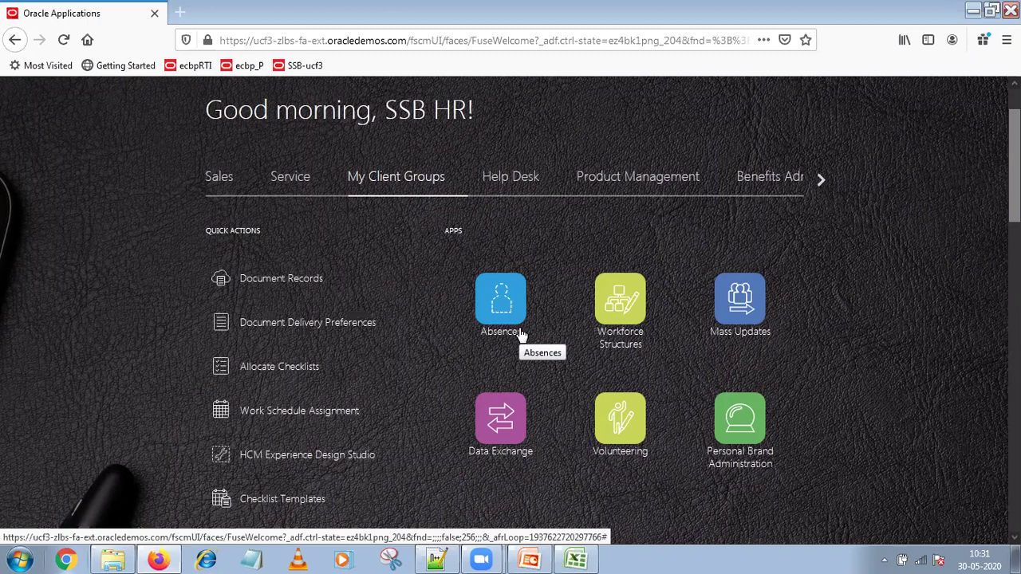
{"action": "scroll", "coordinate": [16, 117], "scroll_direction": "up", "scroll_amount": 2}
{"action": "left_click", "coordinate": [15, 116]}
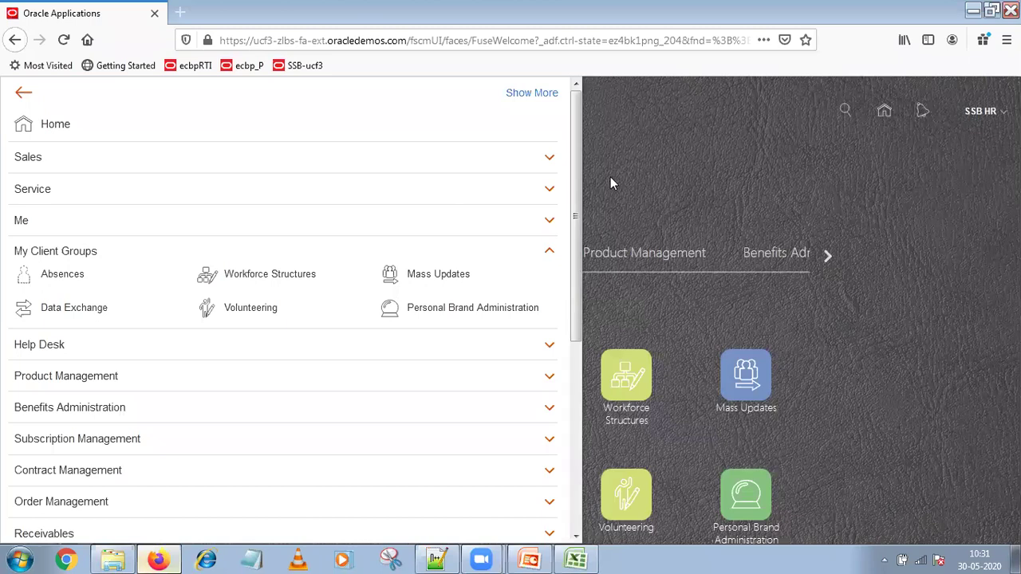
{"action": "left_click", "coordinate": [610, 180]}
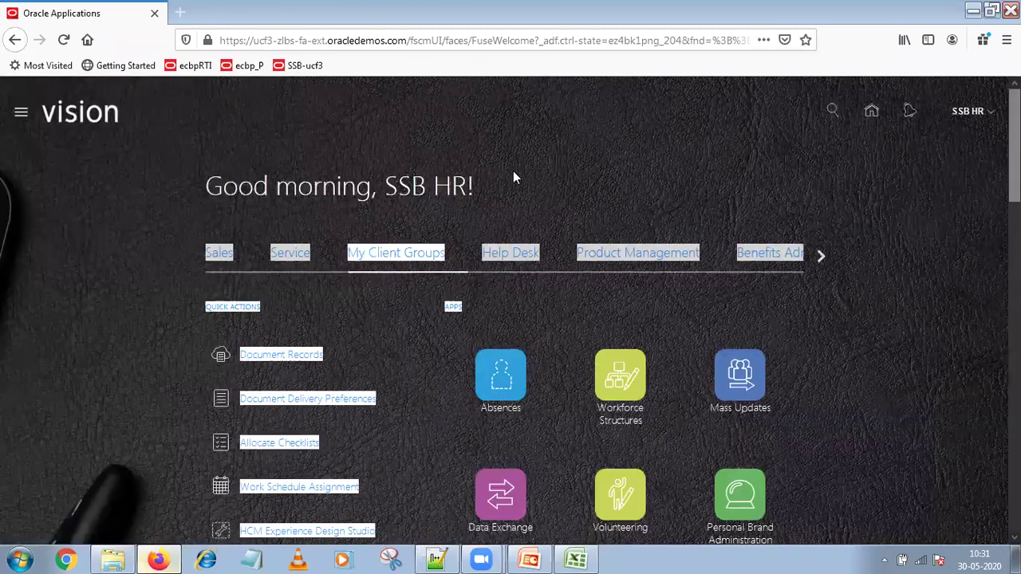
{"action": "left_click", "coordinate": [742, 286]}
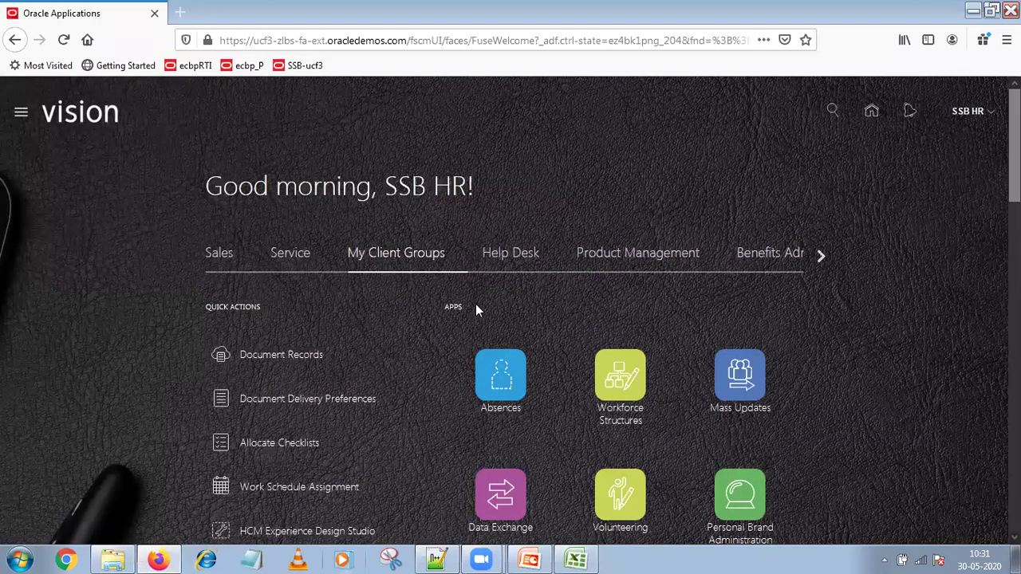
{"action": "scroll", "coordinate": [476, 311], "scroll_direction": "down", "scroll_amount": 3}
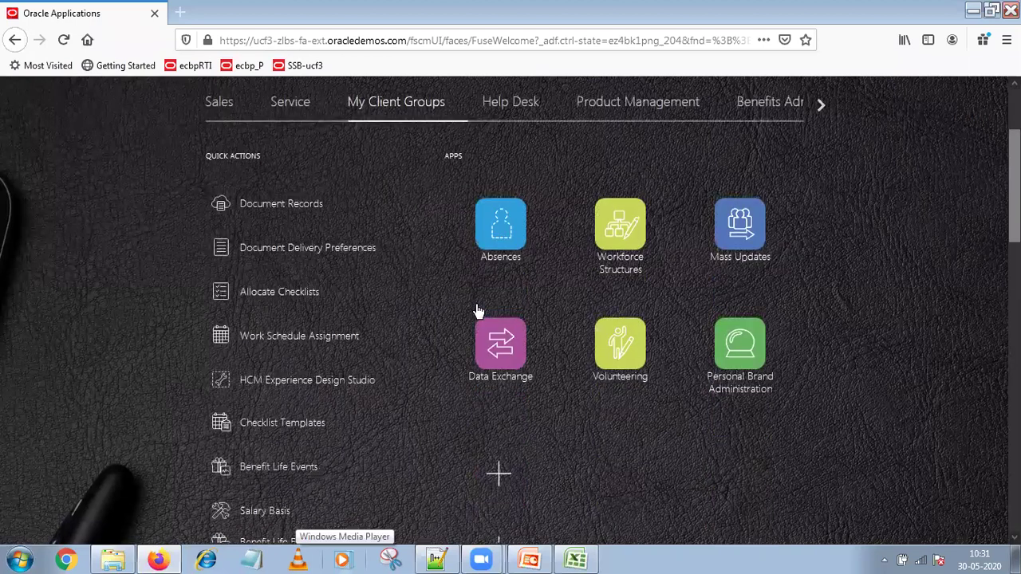
{"action": "scroll", "coordinate": [475, 311], "scroll_direction": "up", "scroll_amount": 3}
Step: View the Settings and Actions options, close them, and point out the user name in the home page greeting
{"action": "left_click", "coordinate": [969, 114]}
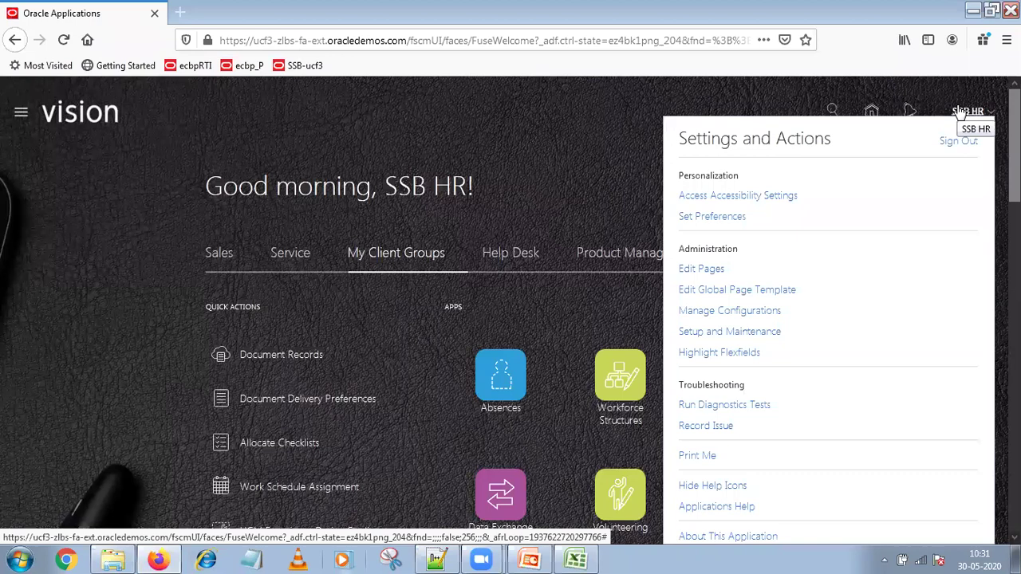
{"action": "left_click", "coordinate": [553, 177]}
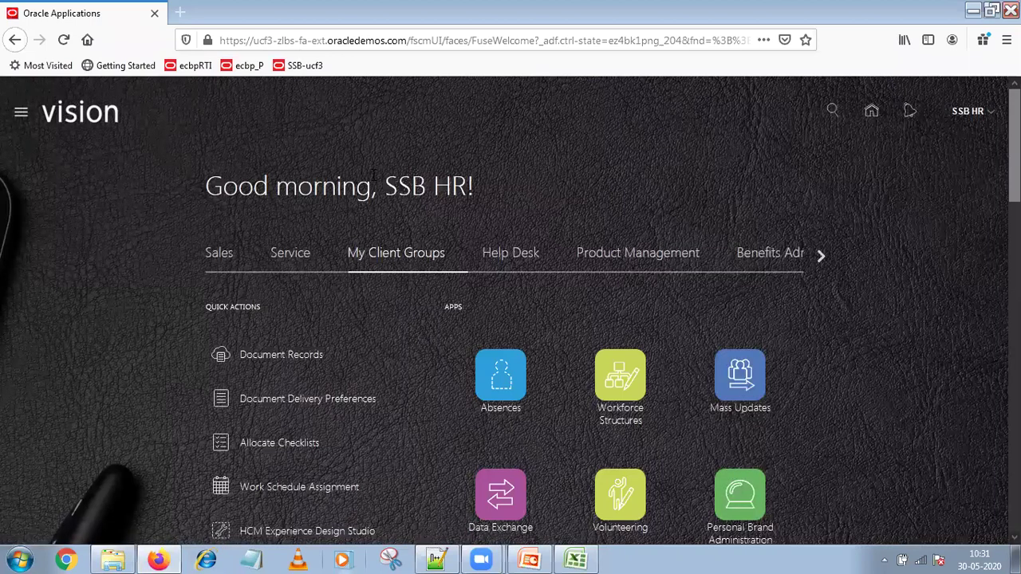
{"action": "left_click_drag", "start_coordinate": [380, 185], "coordinate": [513, 182]}
{"action": "left_click", "coordinate": [786, 163]}
Step: Sign out of the application and confirm the Single Sign-Off action
{"action": "left_click", "coordinate": [967, 112]}
{"action": "left_click", "coordinate": [958, 141]}
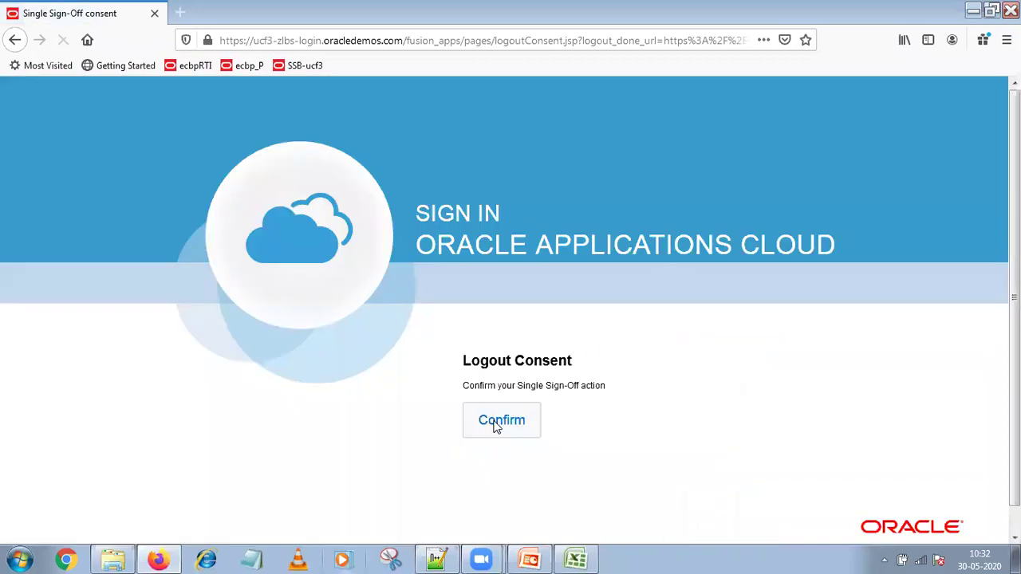
{"action": "left_click", "coordinate": [492, 424]}
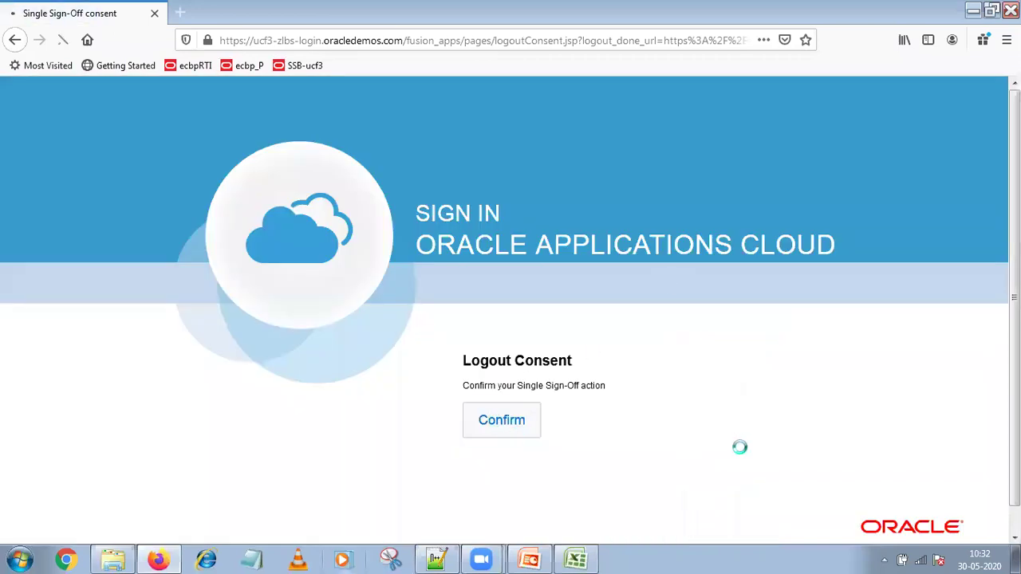